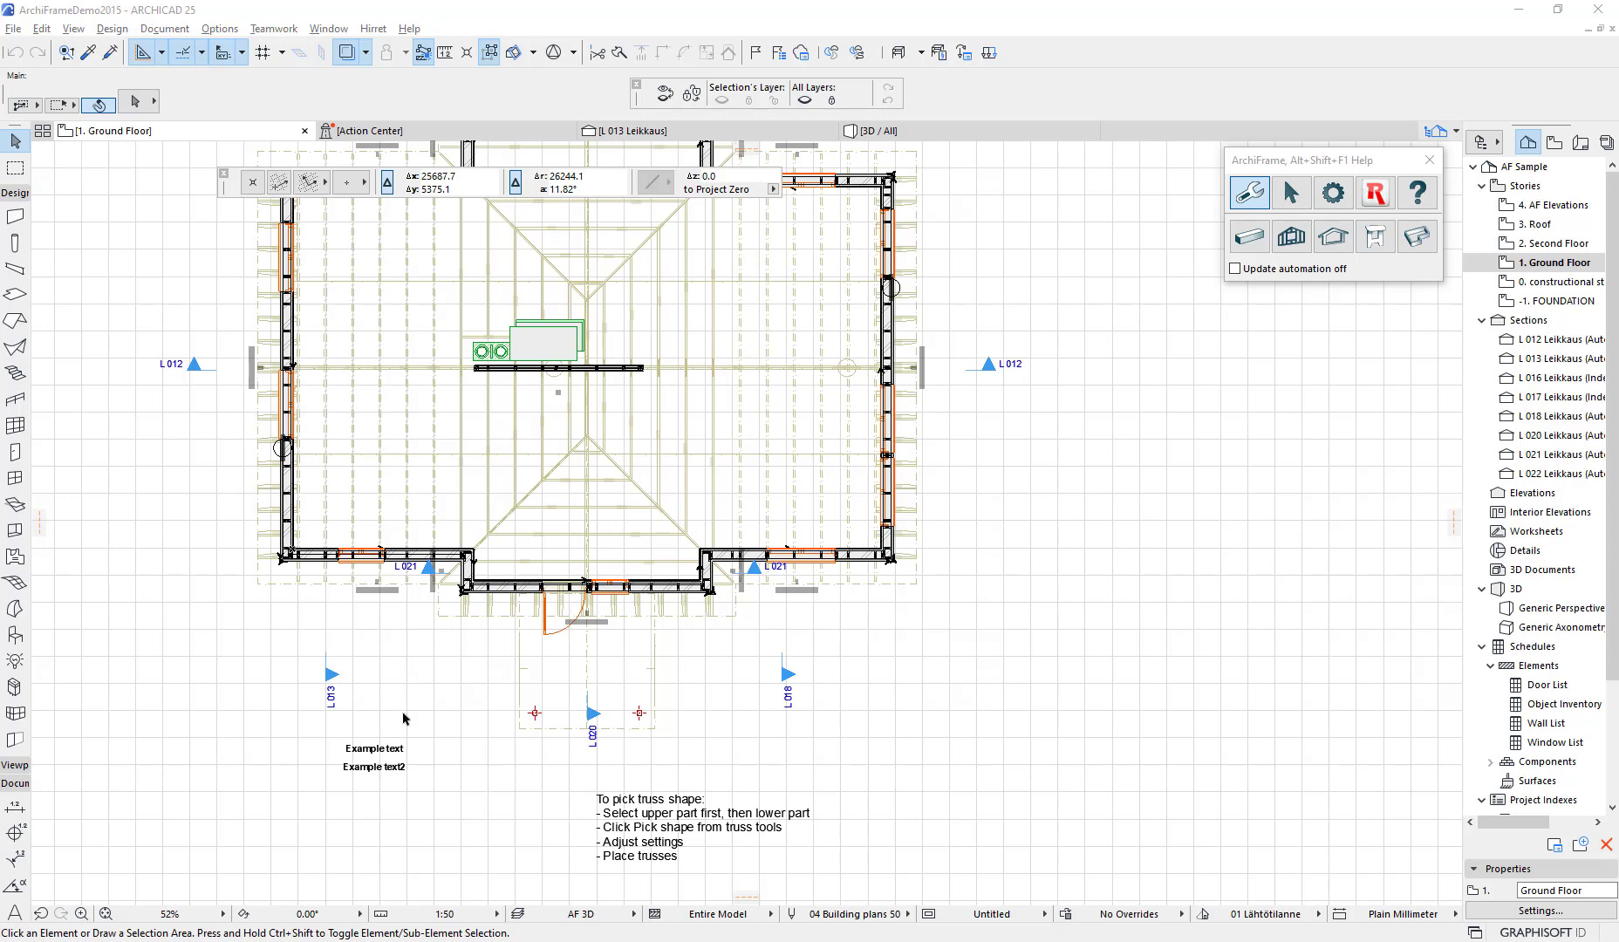
# Step: Locate ArchiFrameDemo2015.pla in the C:\ArchiFrame\Samples folder in File Explorer and return to the ARCHICAD project
pyautogui.click(370, 749)
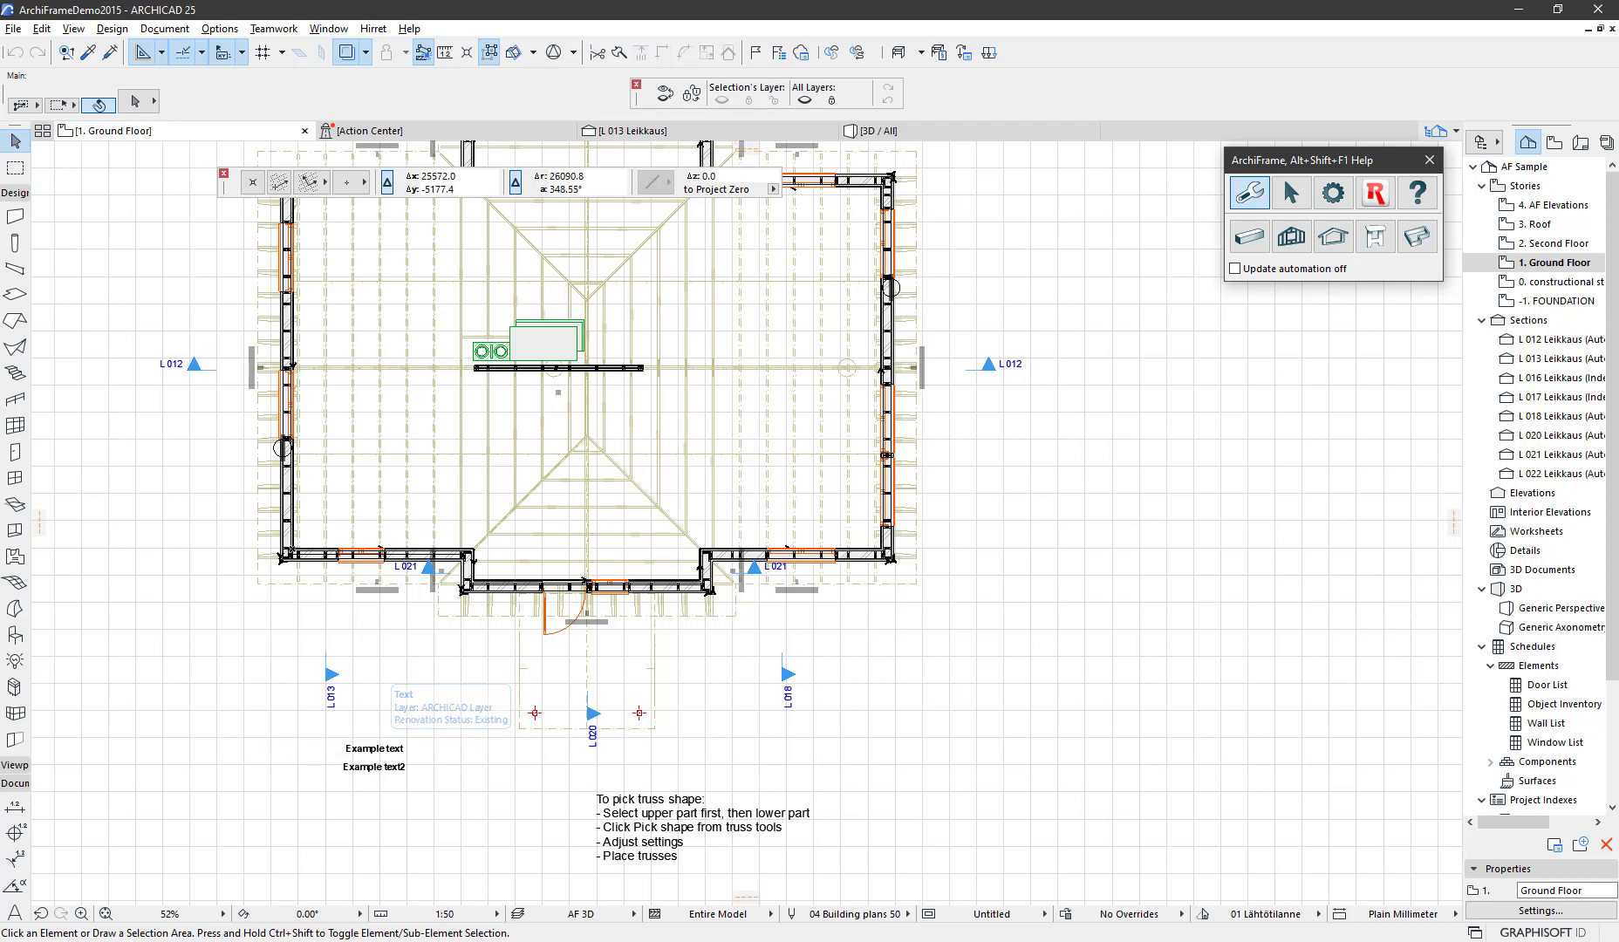
pyautogui.hotkey('alt', 'Tab')
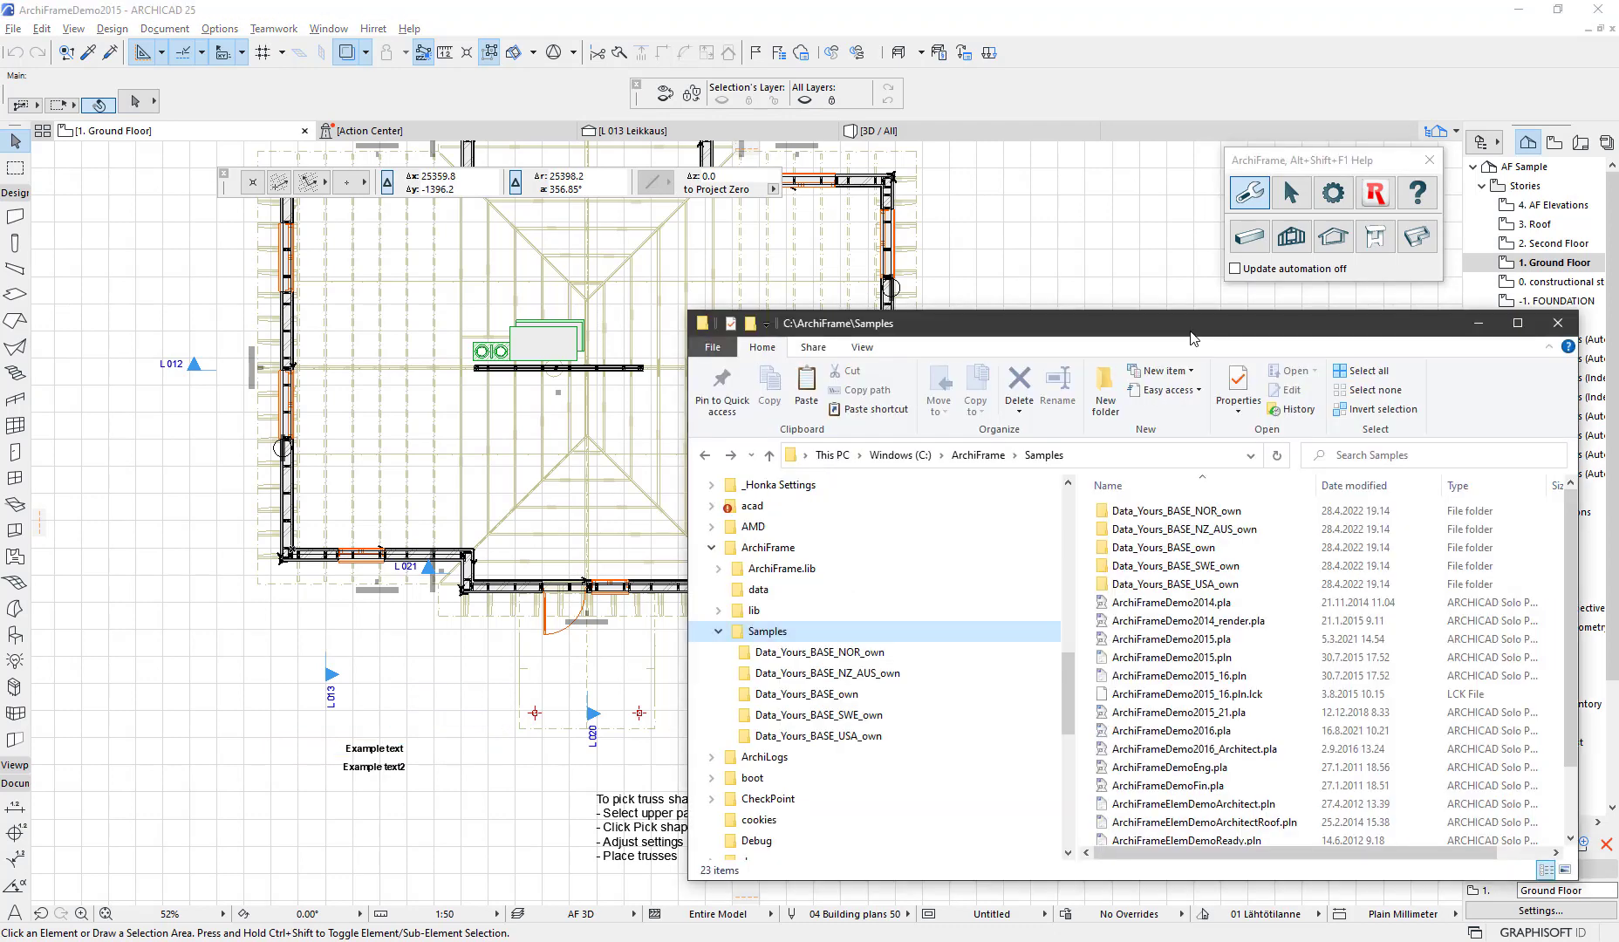
pyautogui.scroll(-2, 1203, 837)
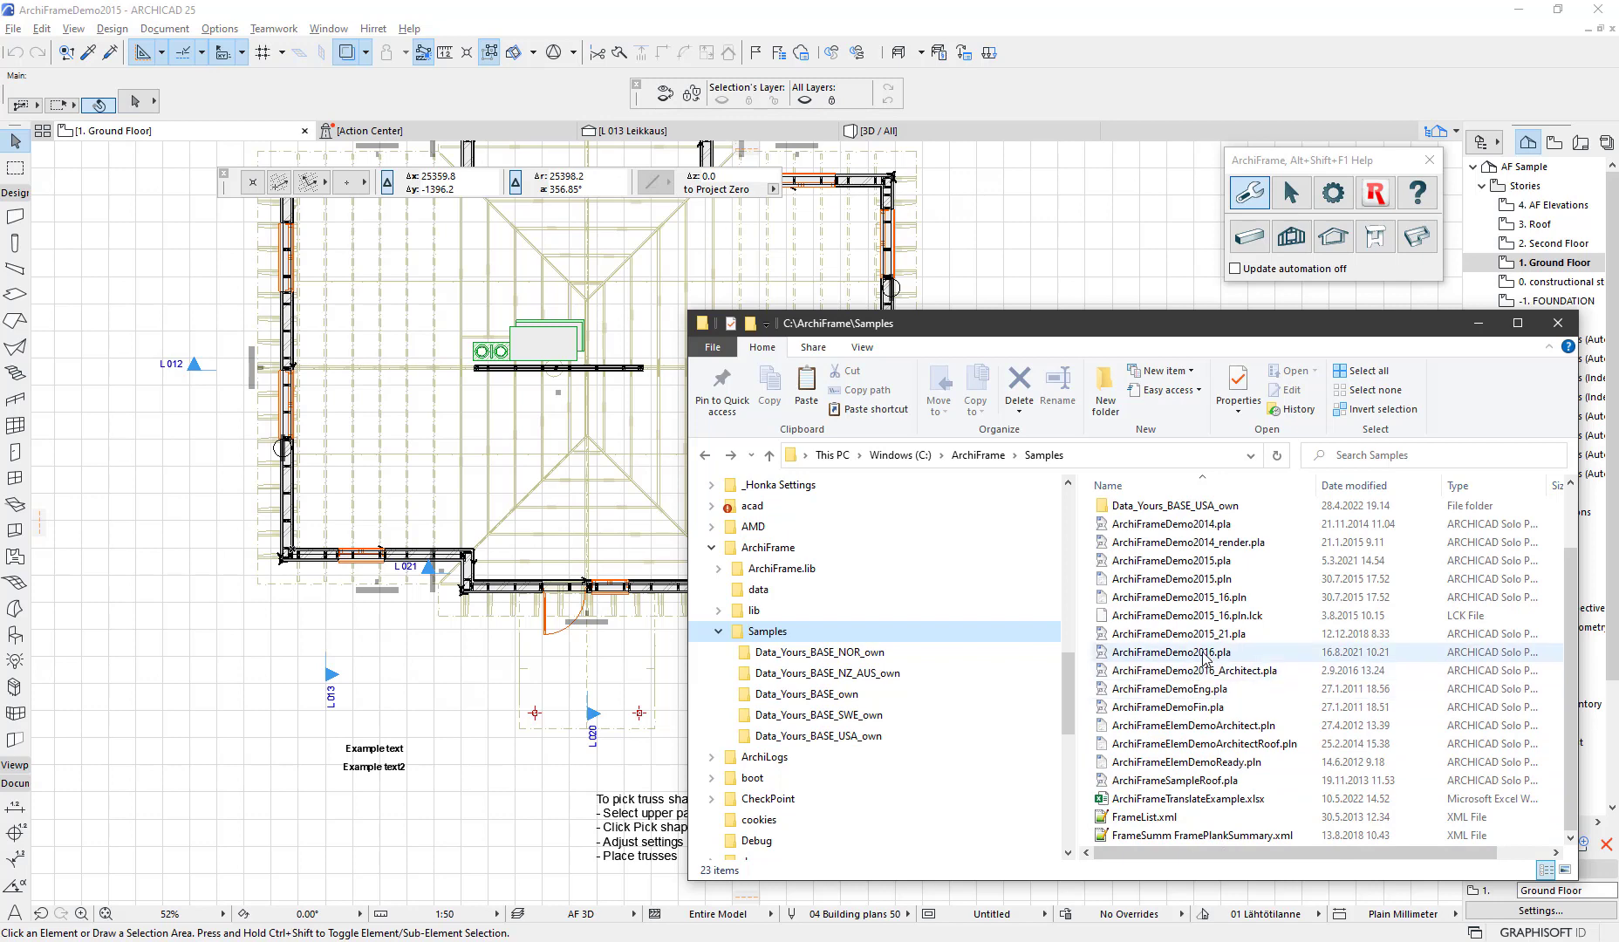
pyautogui.click(1213, 563)
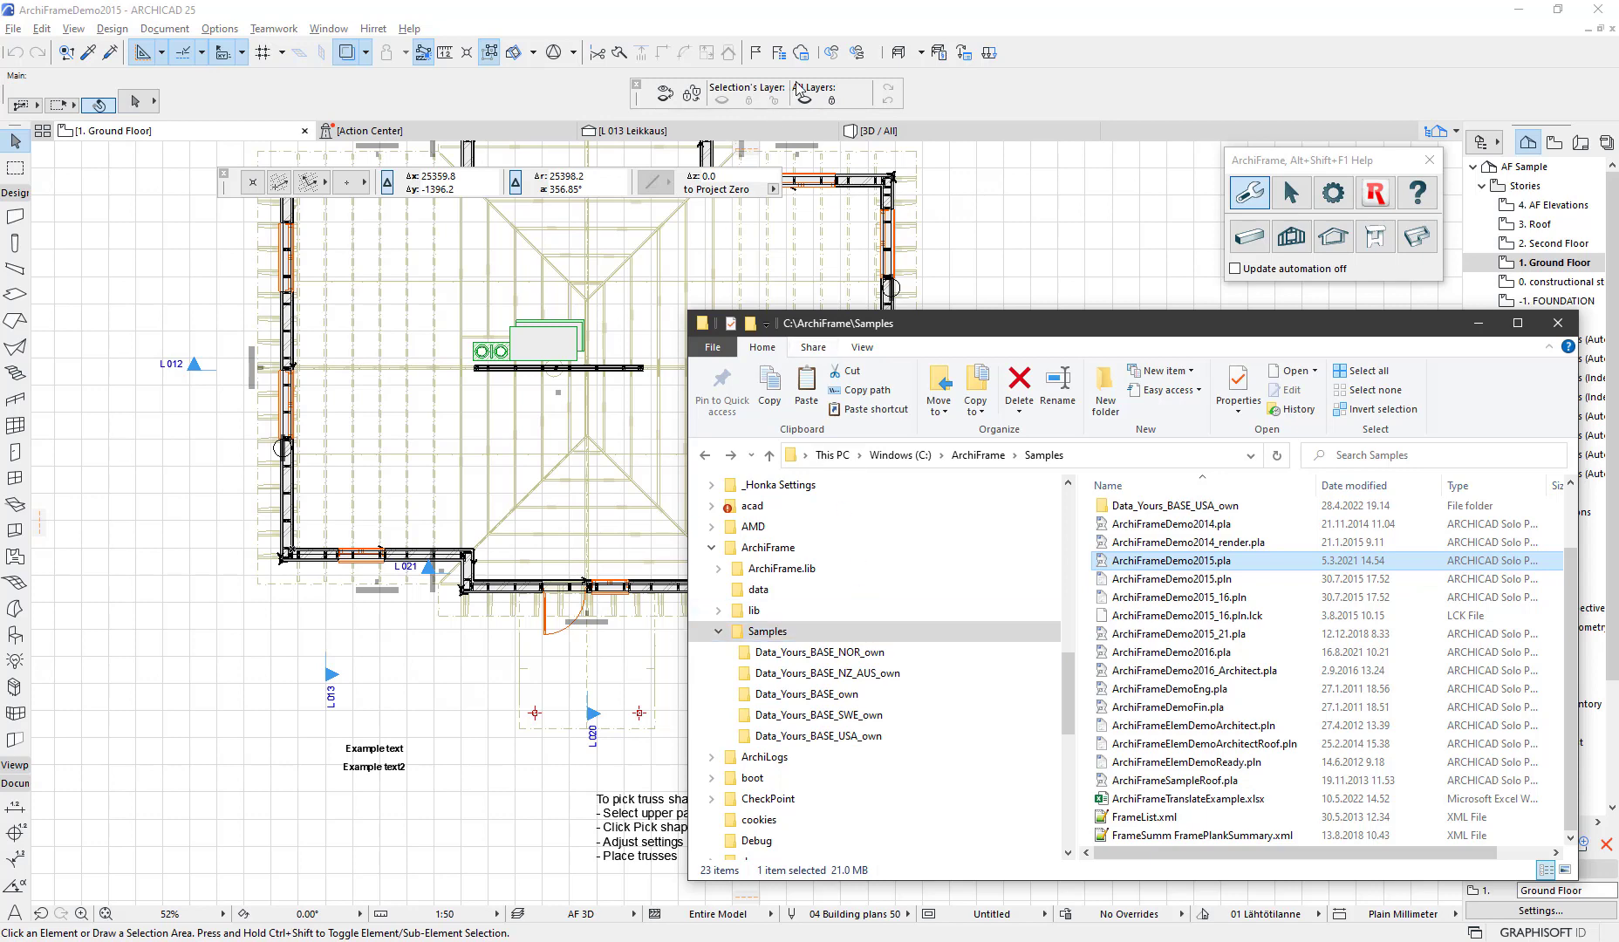
pyautogui.click(1039, 15)
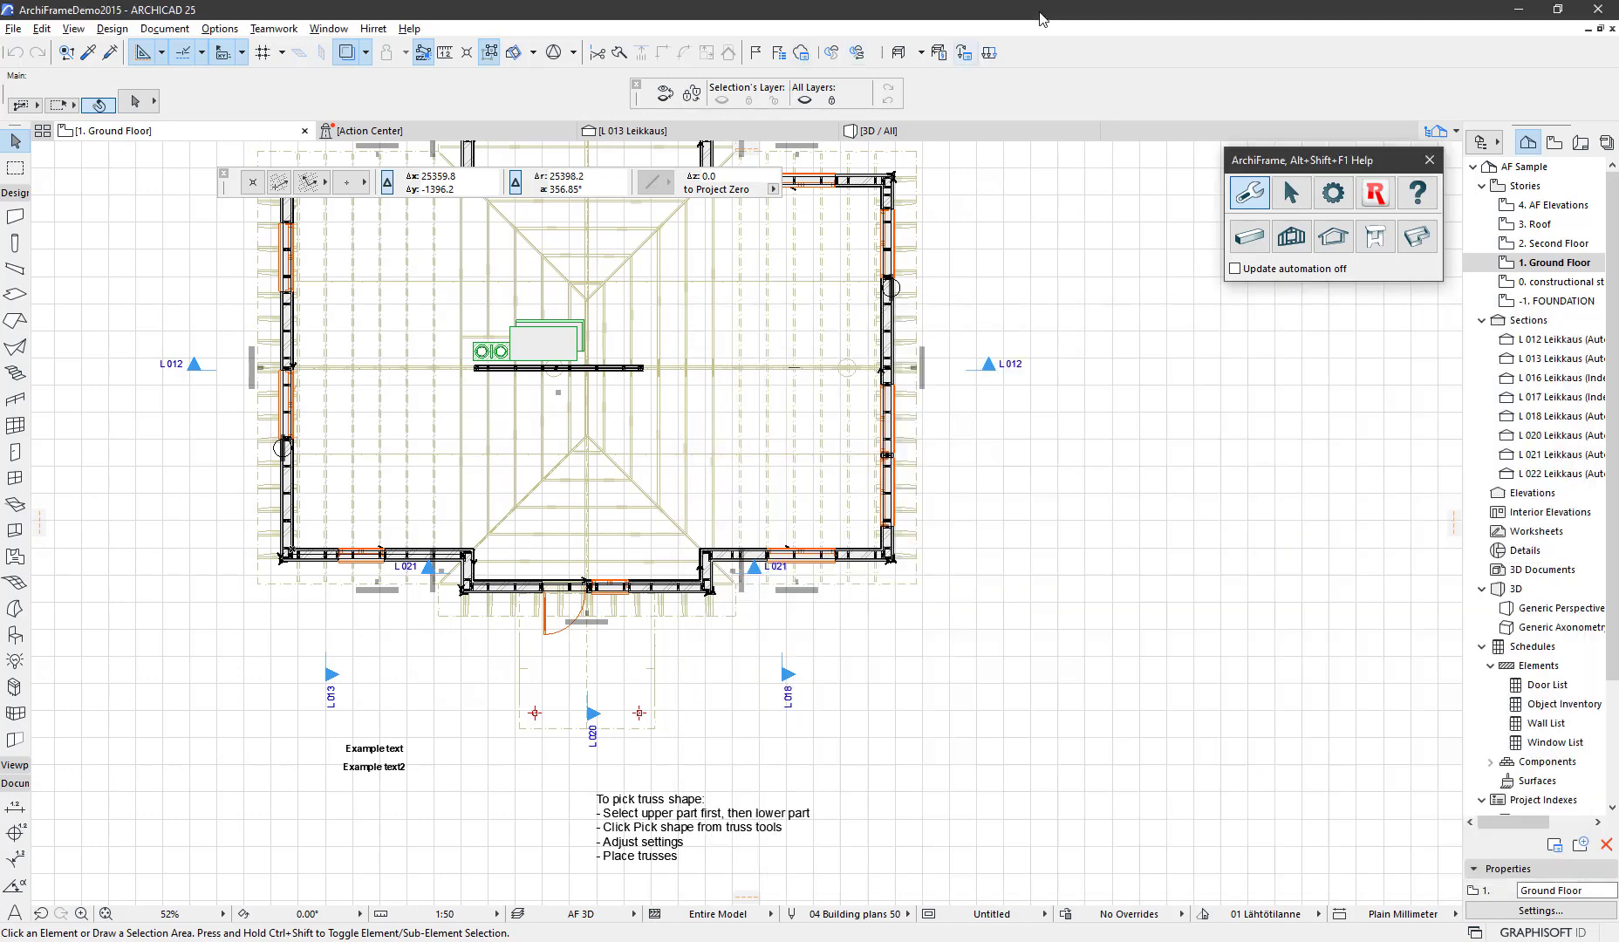
# Step: Check the two example text elements below the ground floor plan and in section L 013 Leikkaus
pyautogui.click(378, 766)
pyautogui.click(384, 768)
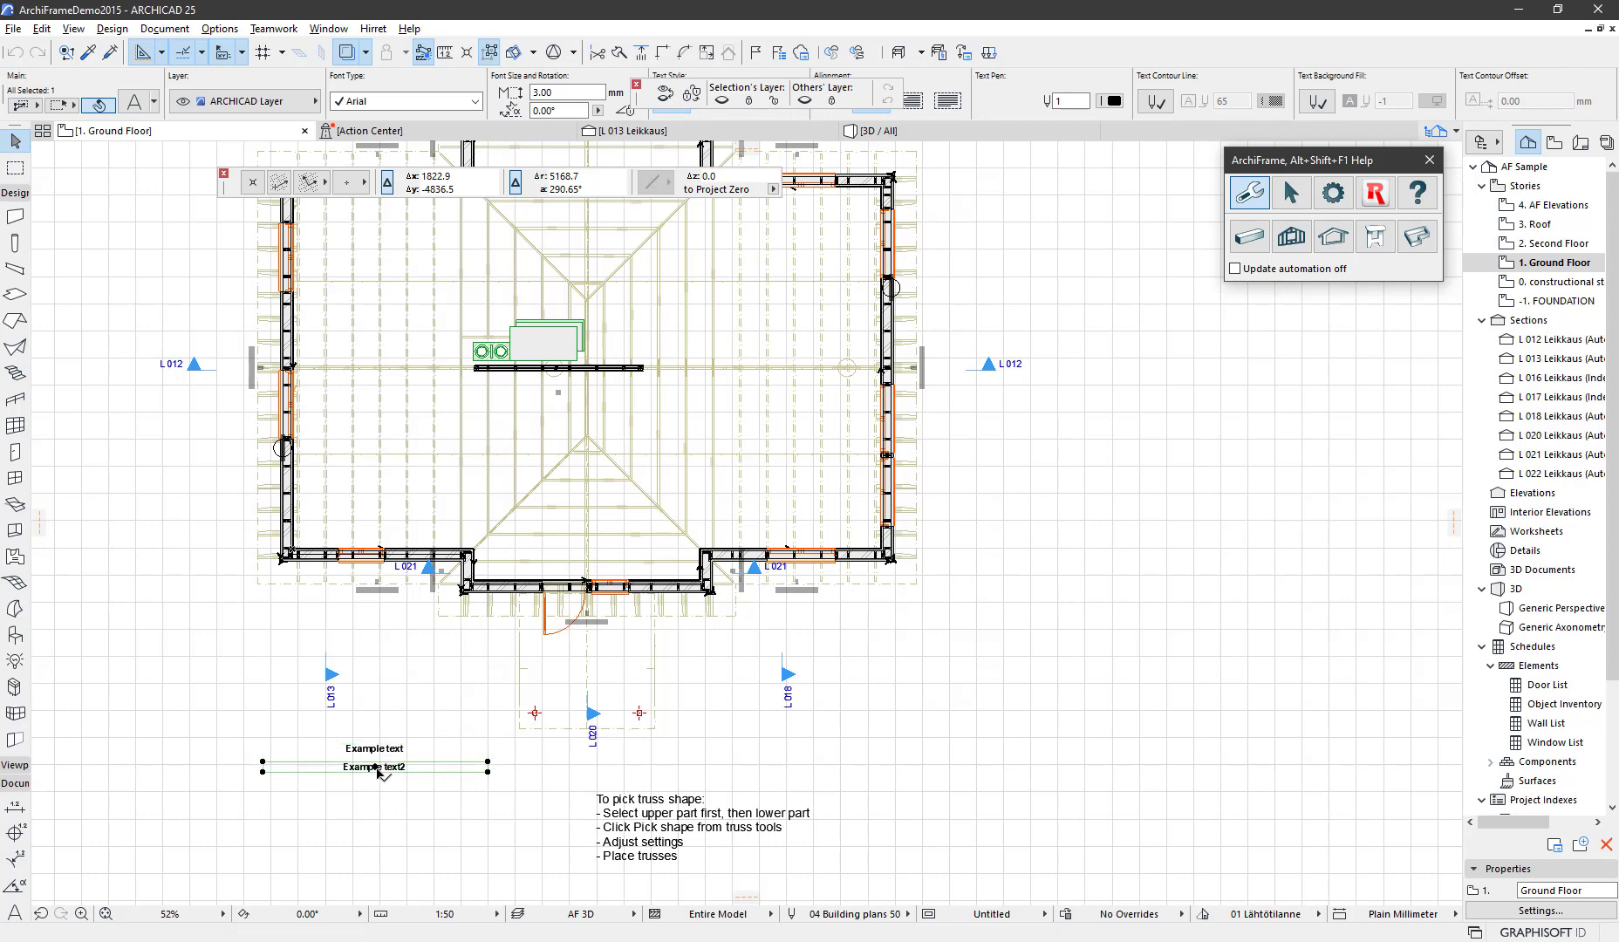
pyautogui.click(384, 749)
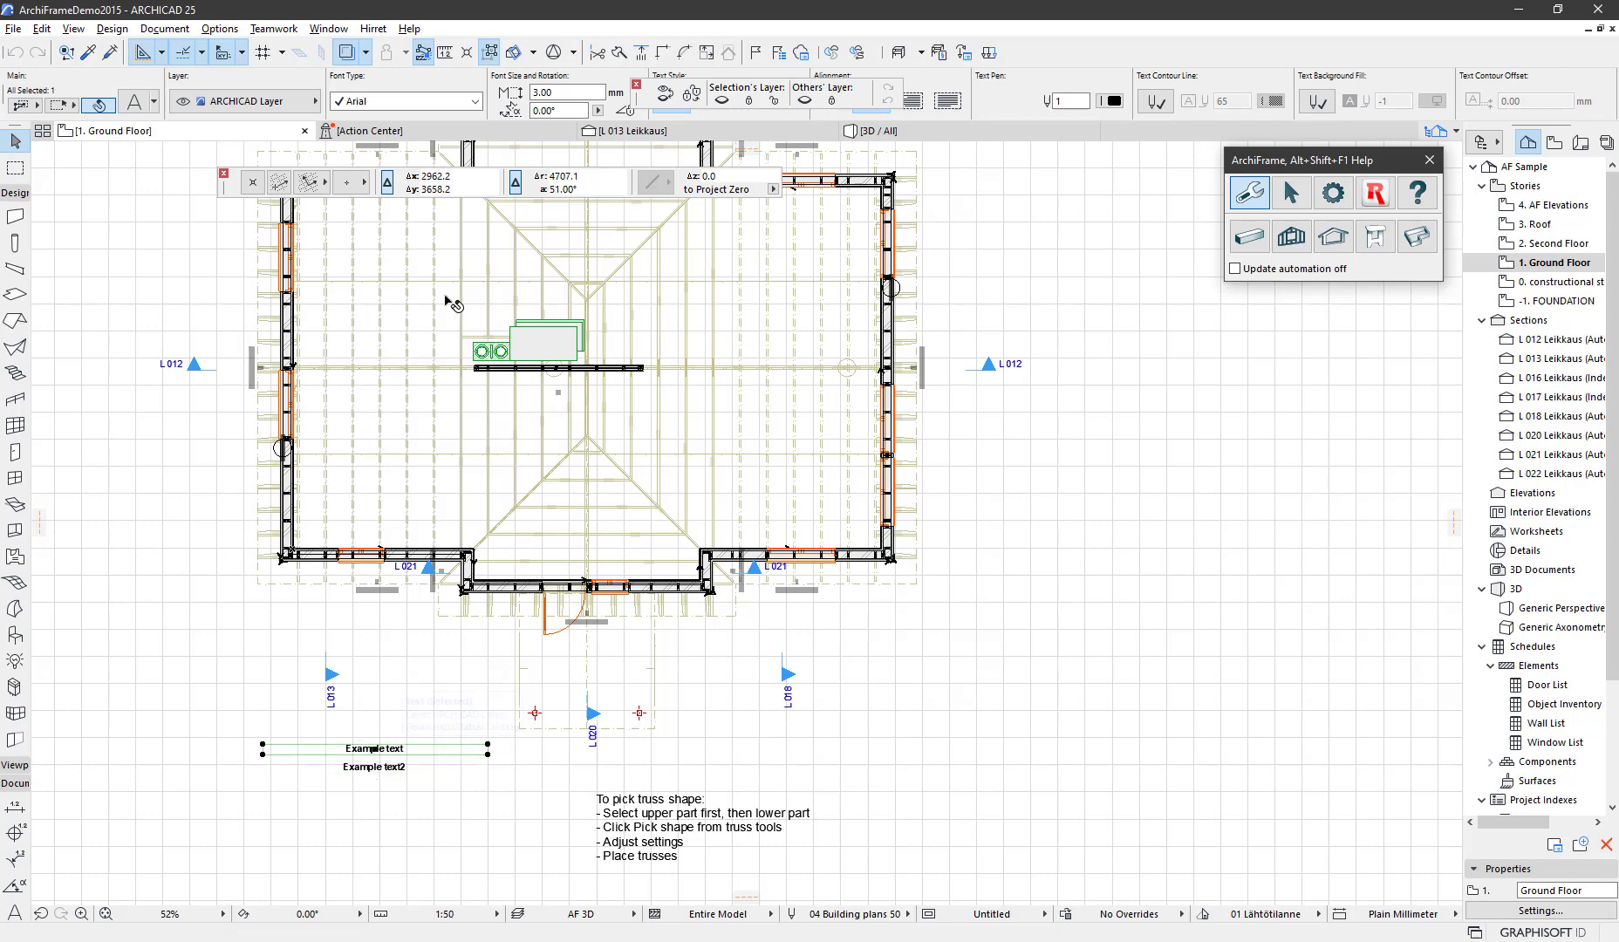
pyautogui.click(644, 135)
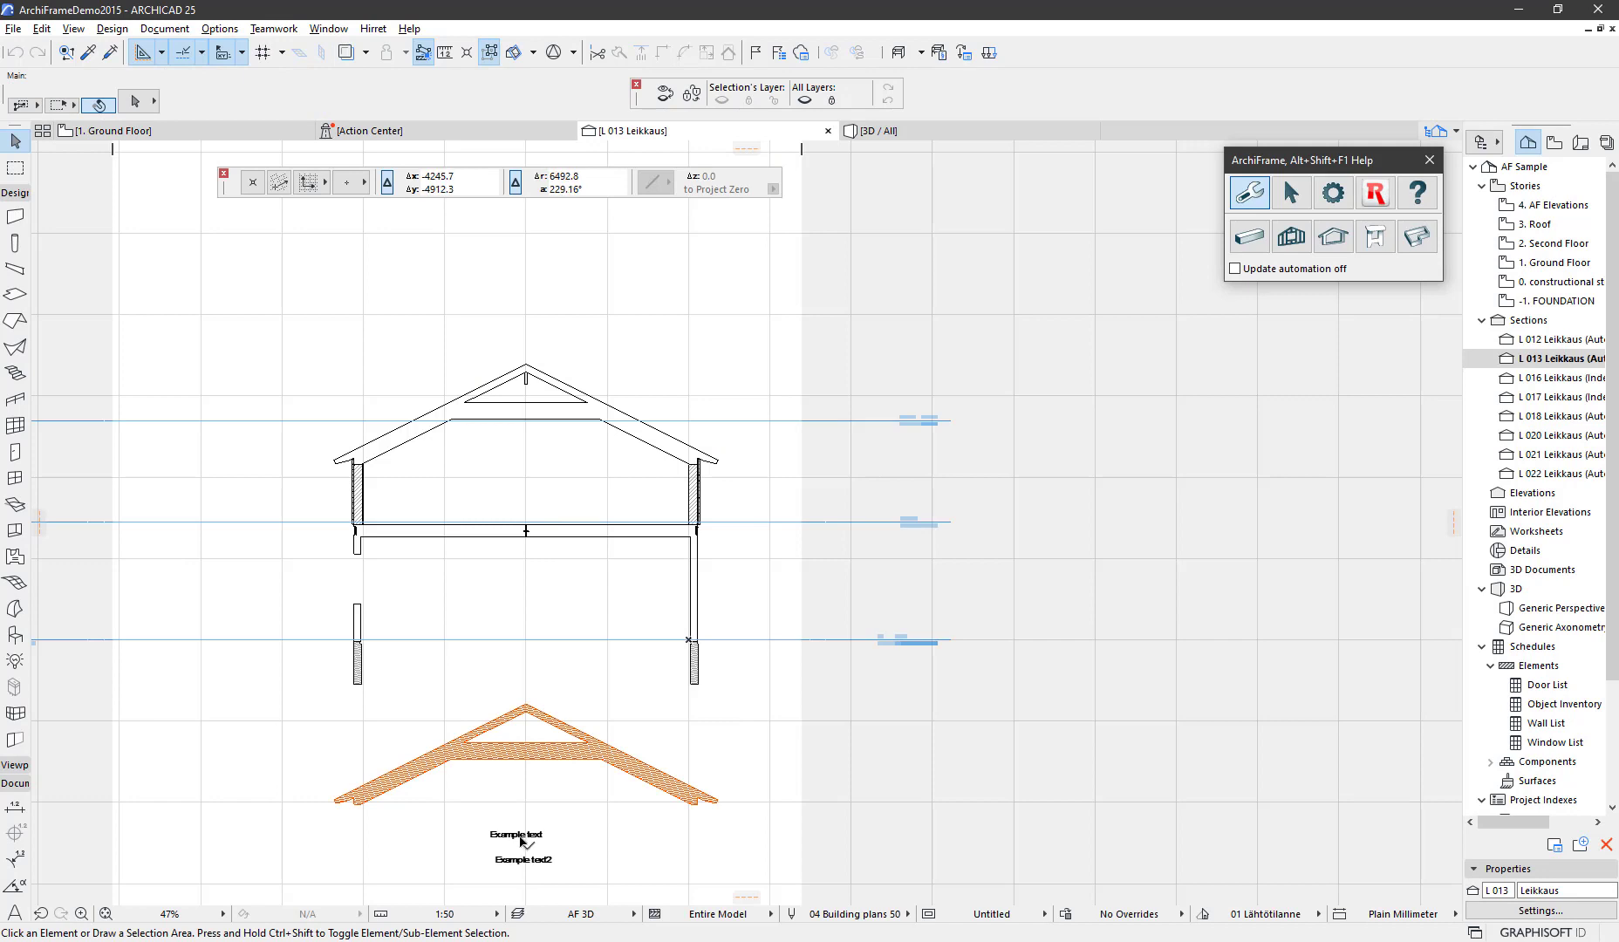
pyautogui.click(521, 837)
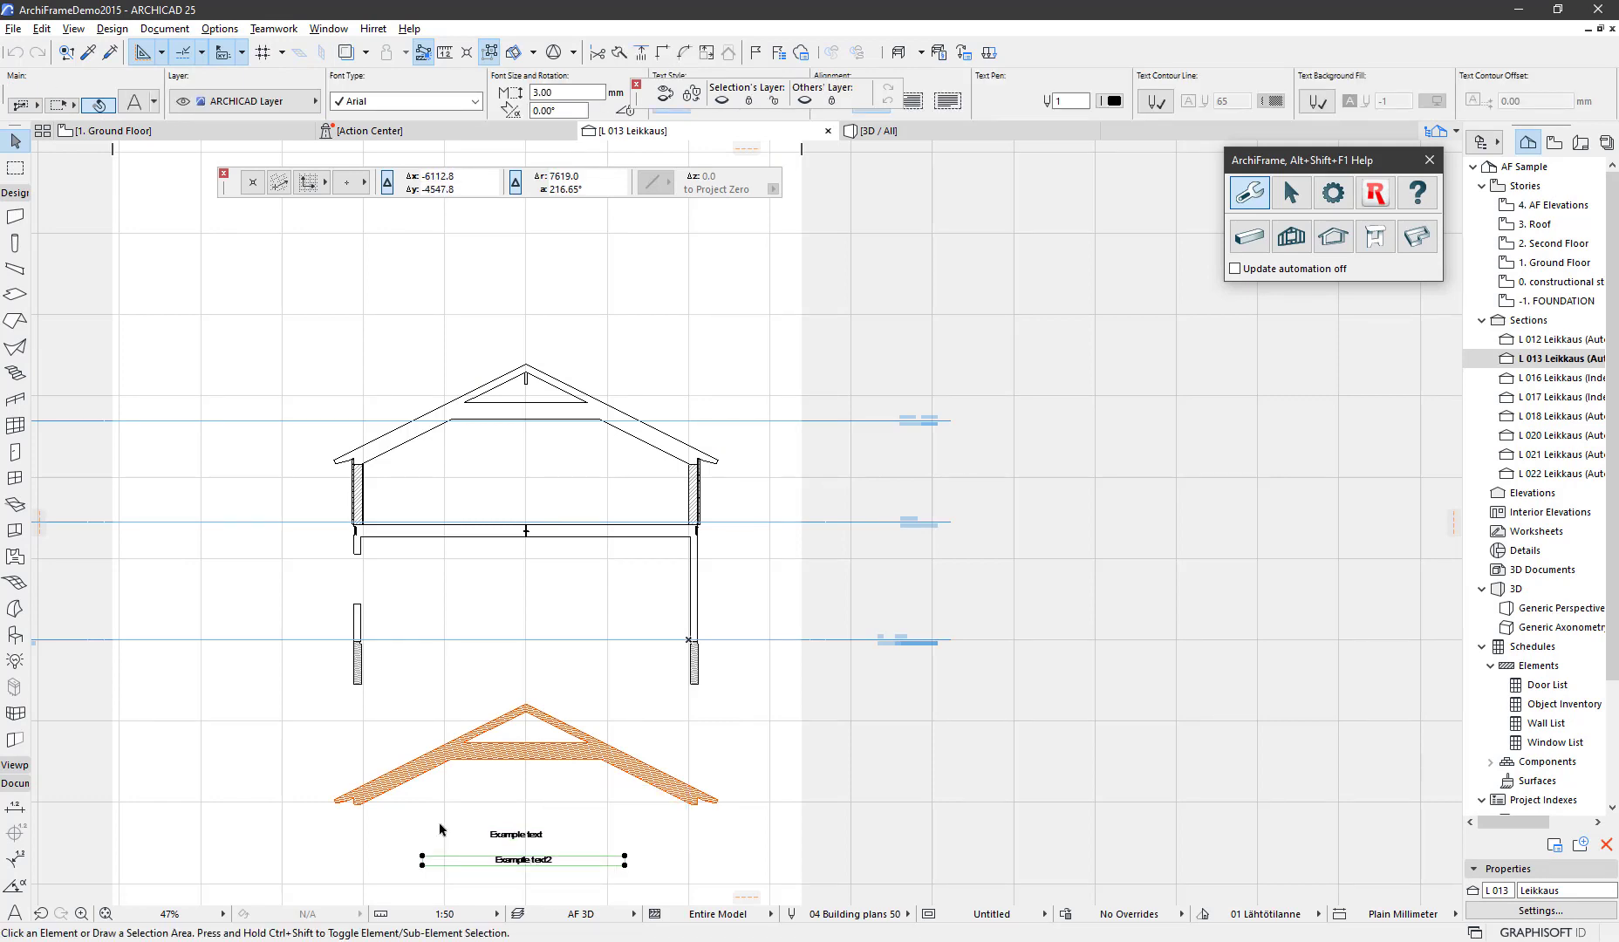
pyautogui.click(316, 774)
# Step: Switch to the Samples folder in File Explorer and open ArchiFrameTranslateExample.xlsx in Excel
pyautogui.hotkey('alt', 'Tab')
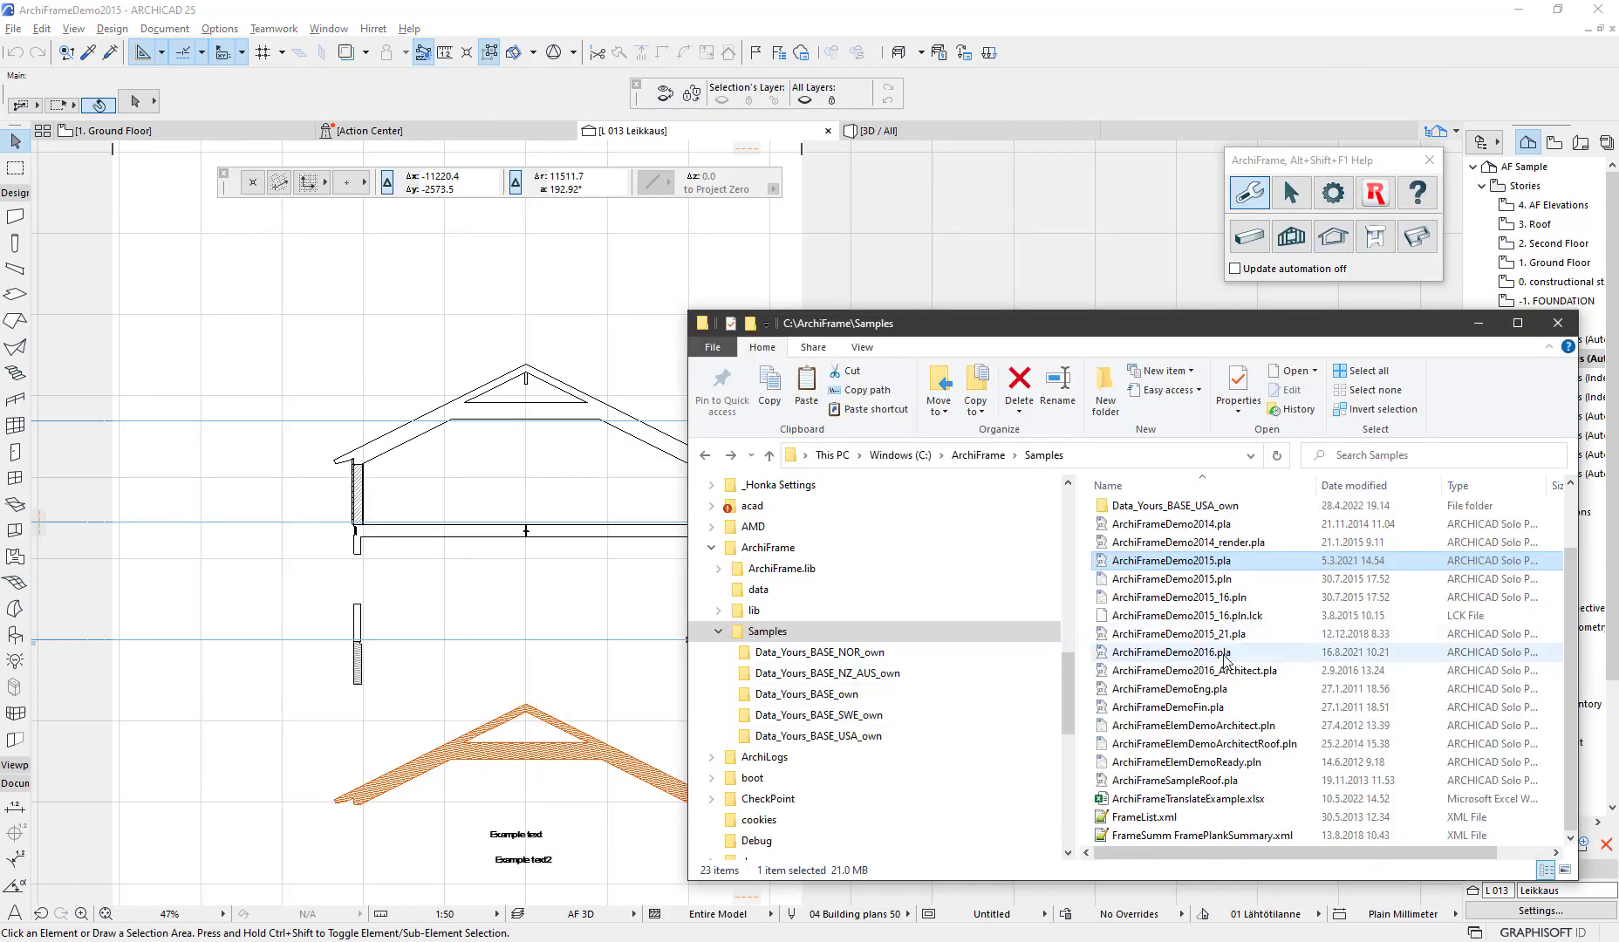
pyautogui.click(1158, 796)
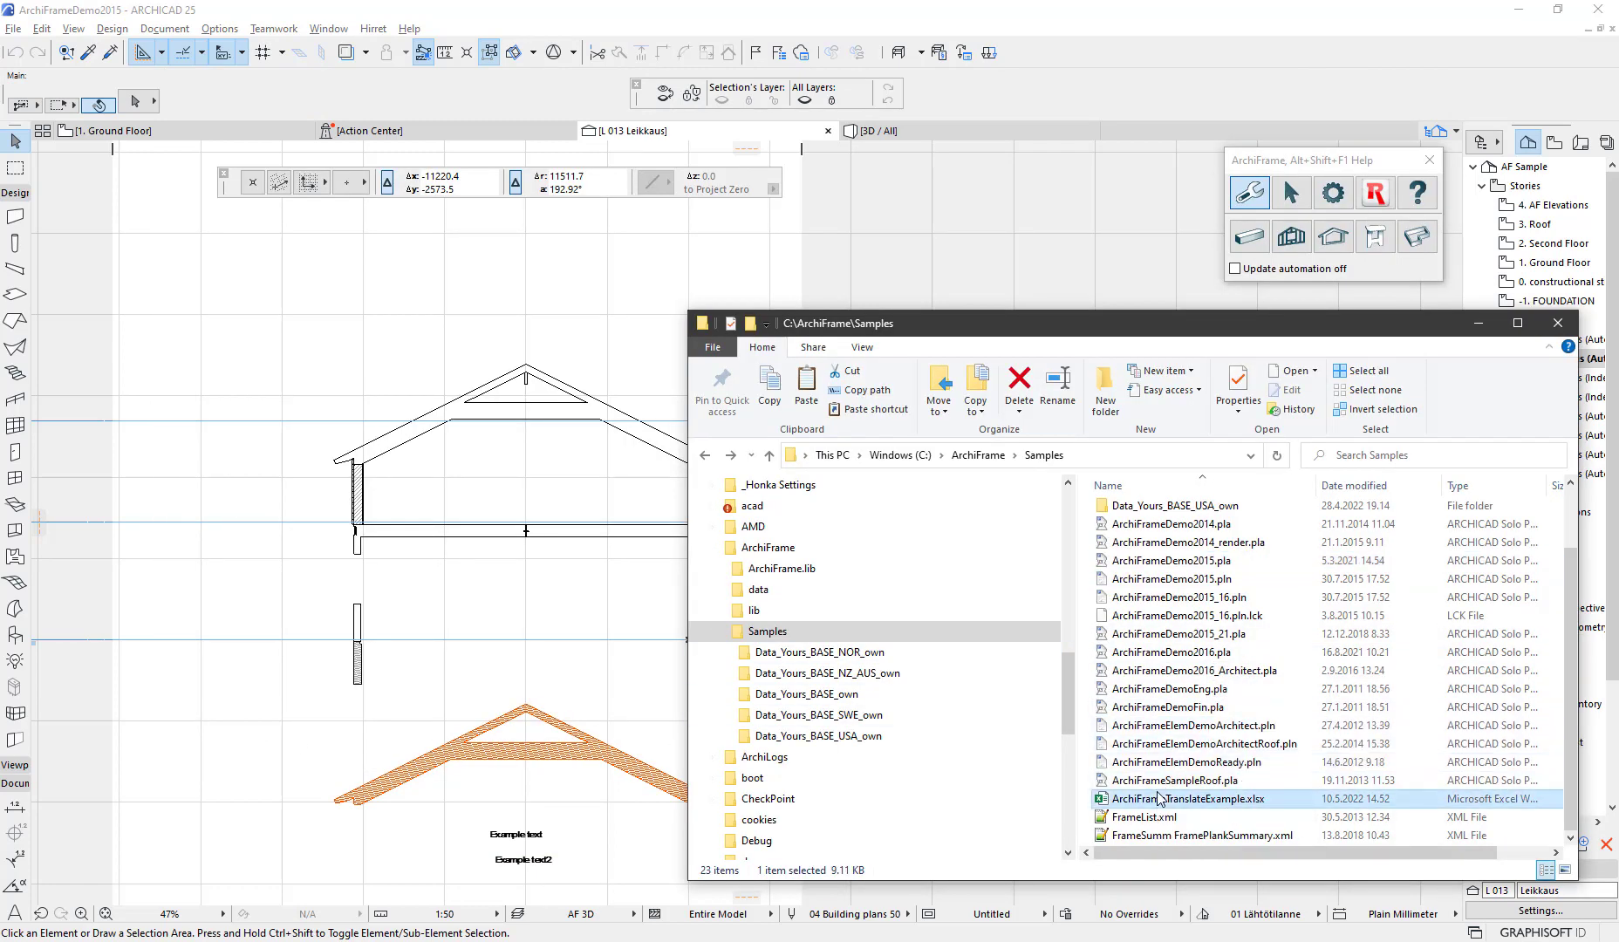
pyautogui.doubleClick(1158, 798)
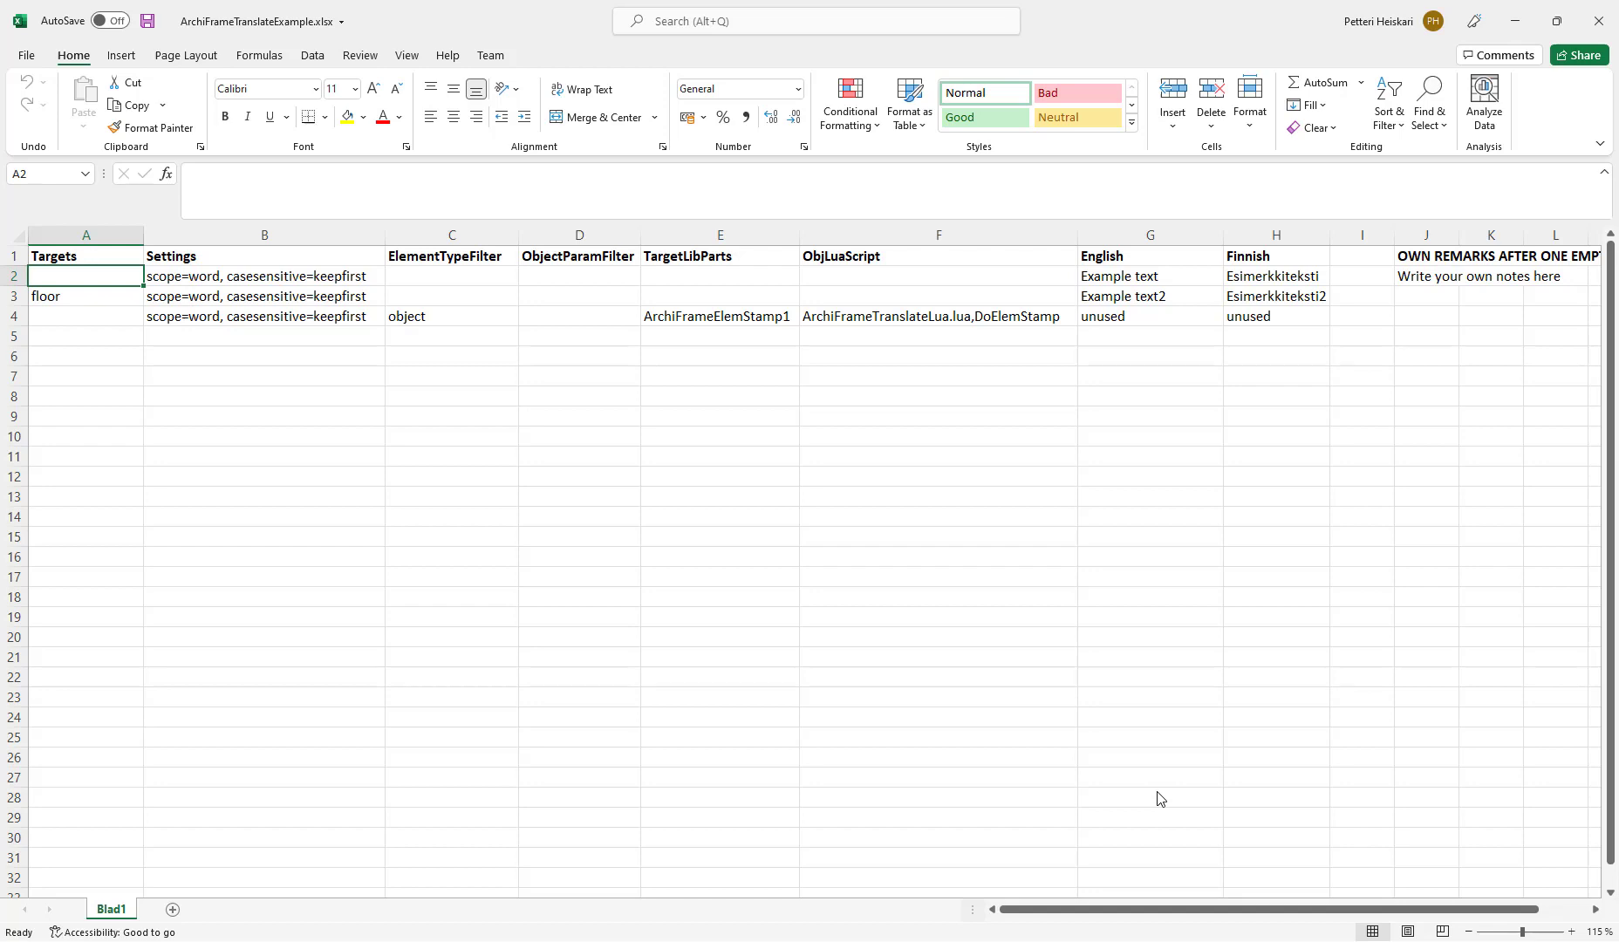
# Step: Examine the first translation row across its filter and script columns, comparing the English and Finnish entries
pyautogui.press('Right')
pyautogui.press('Right')
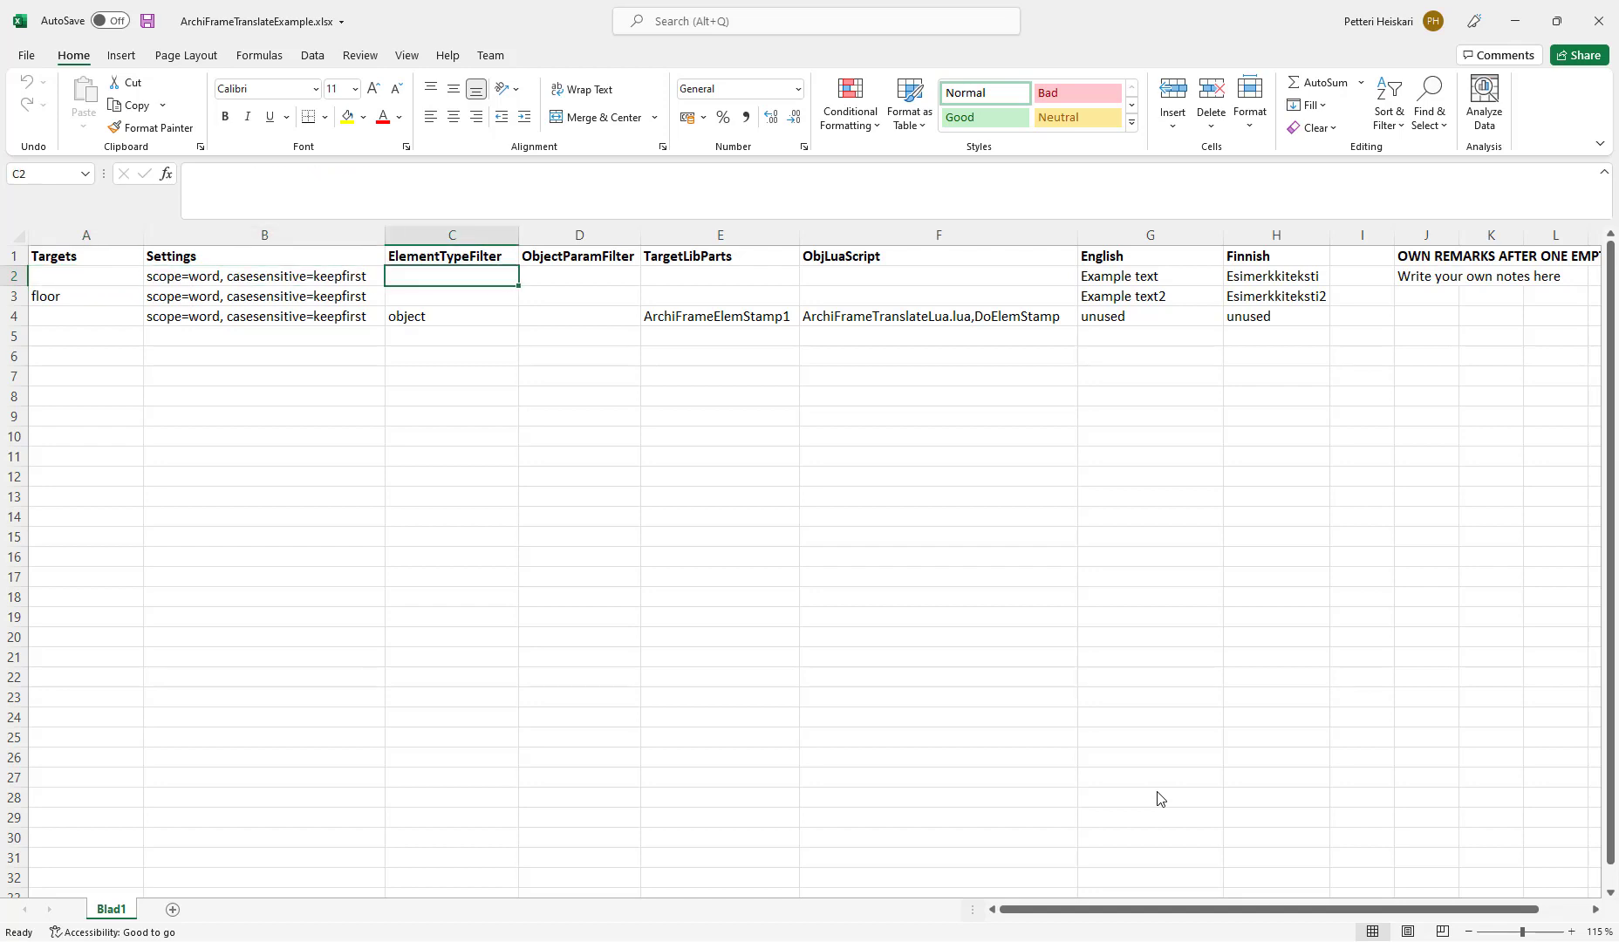
pyautogui.press('Right')
pyautogui.press('Right')
pyautogui.press('Right')
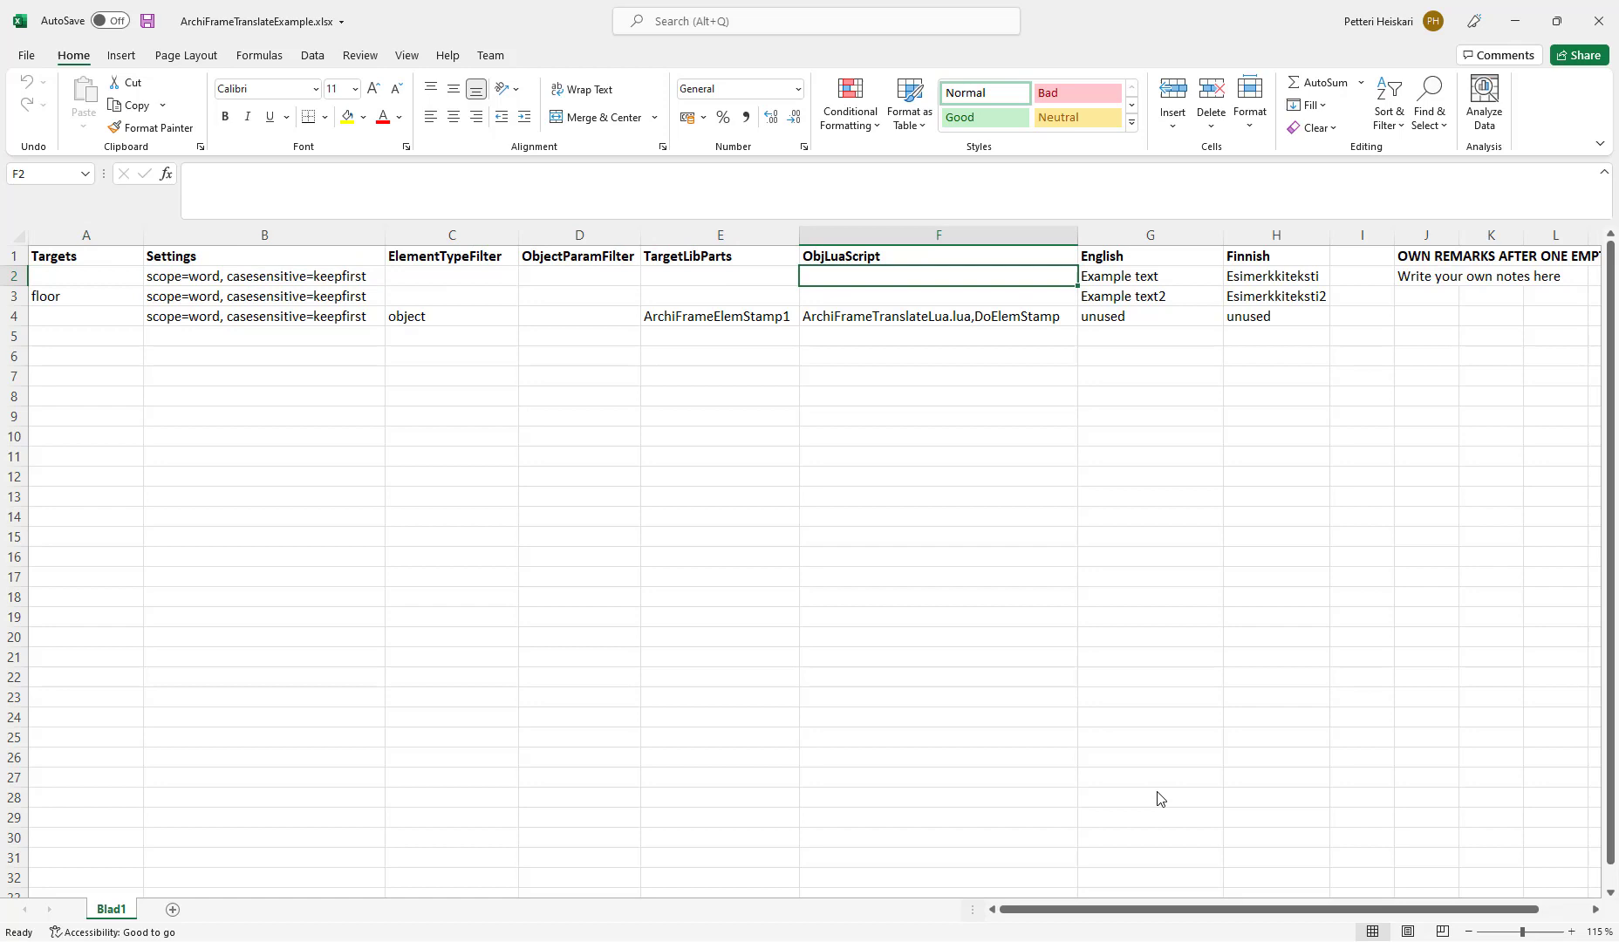
pyautogui.press('Right')
pyautogui.press('Right')
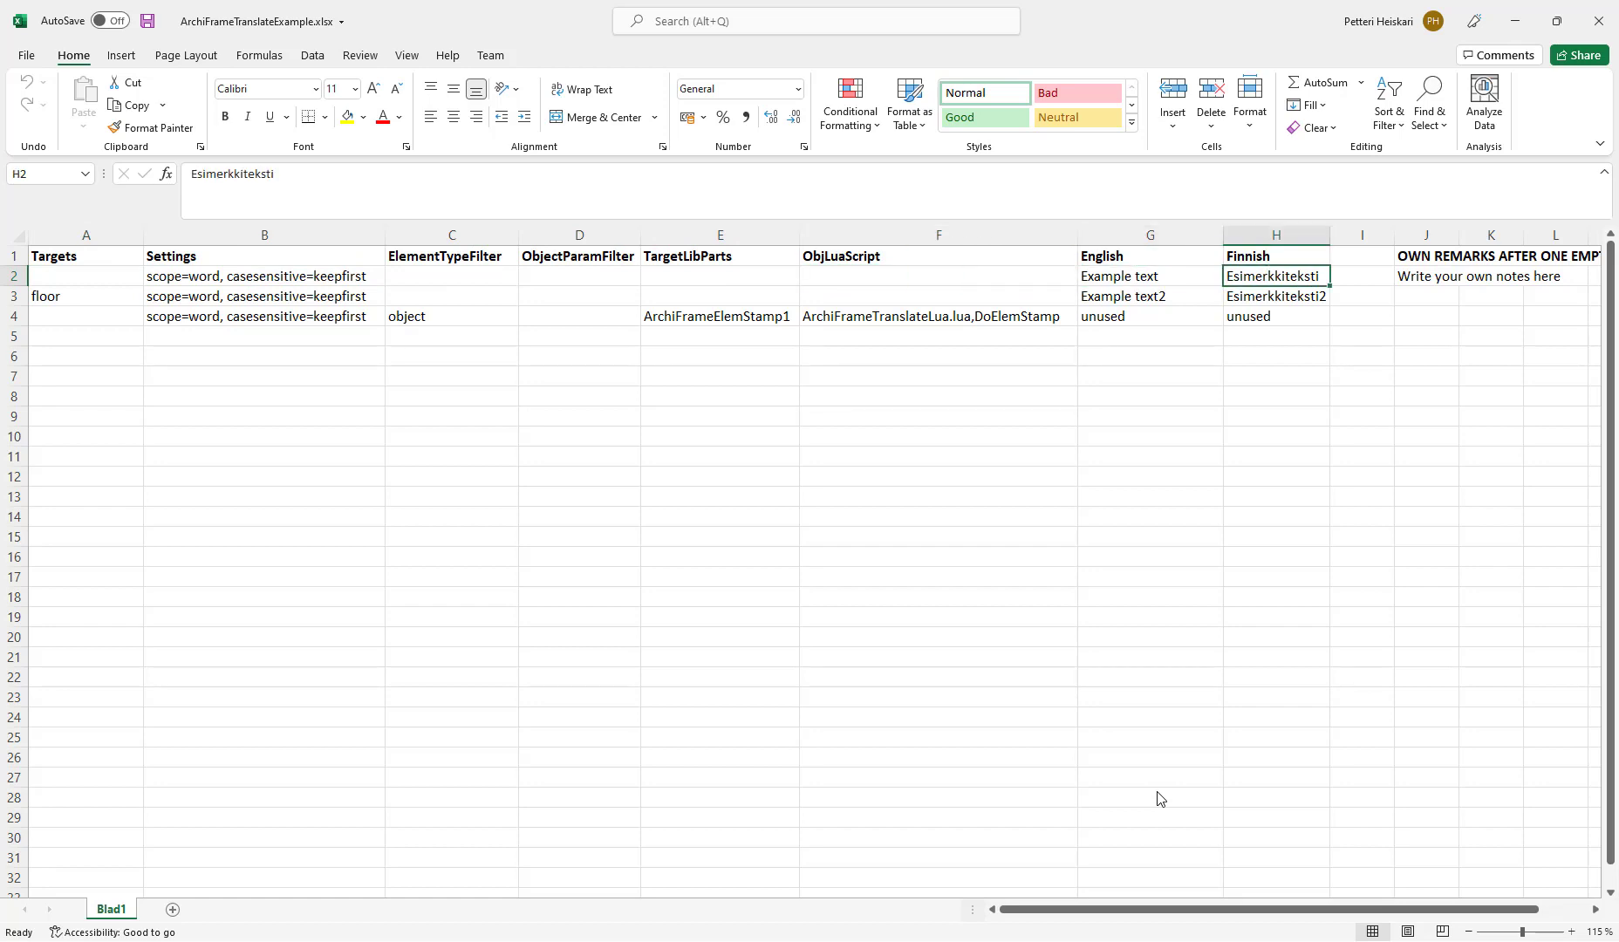
pyautogui.press('Down')
pyautogui.press('Up')
pyautogui.press('Left')
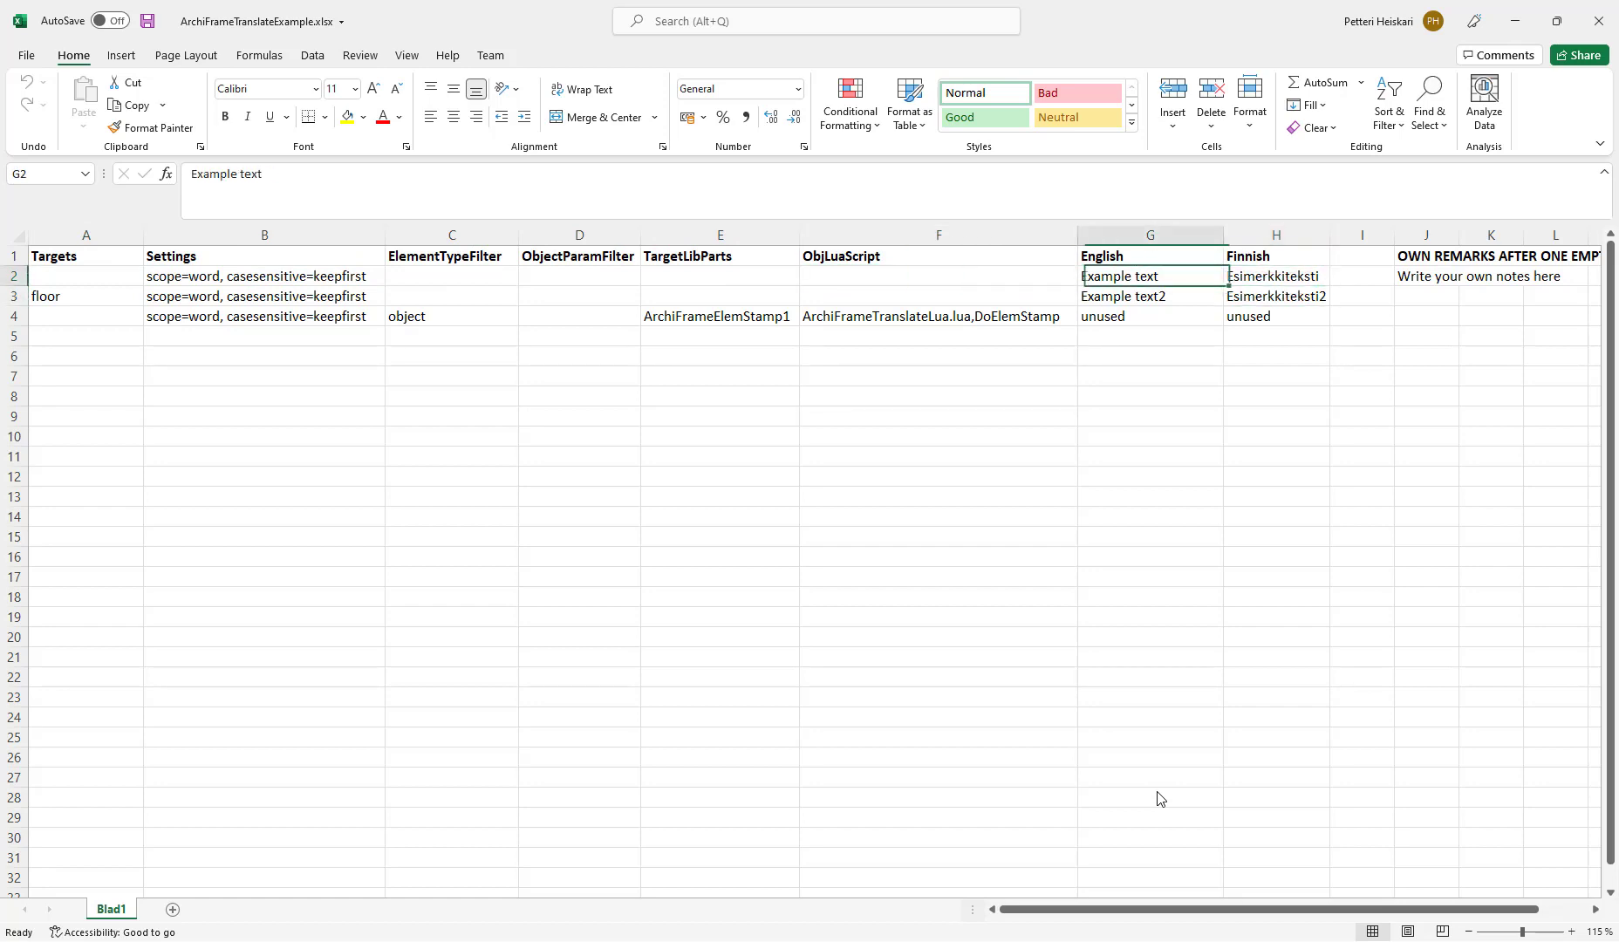
pyautogui.press('Right')
pyautogui.press('Left')
pyautogui.press('Right')
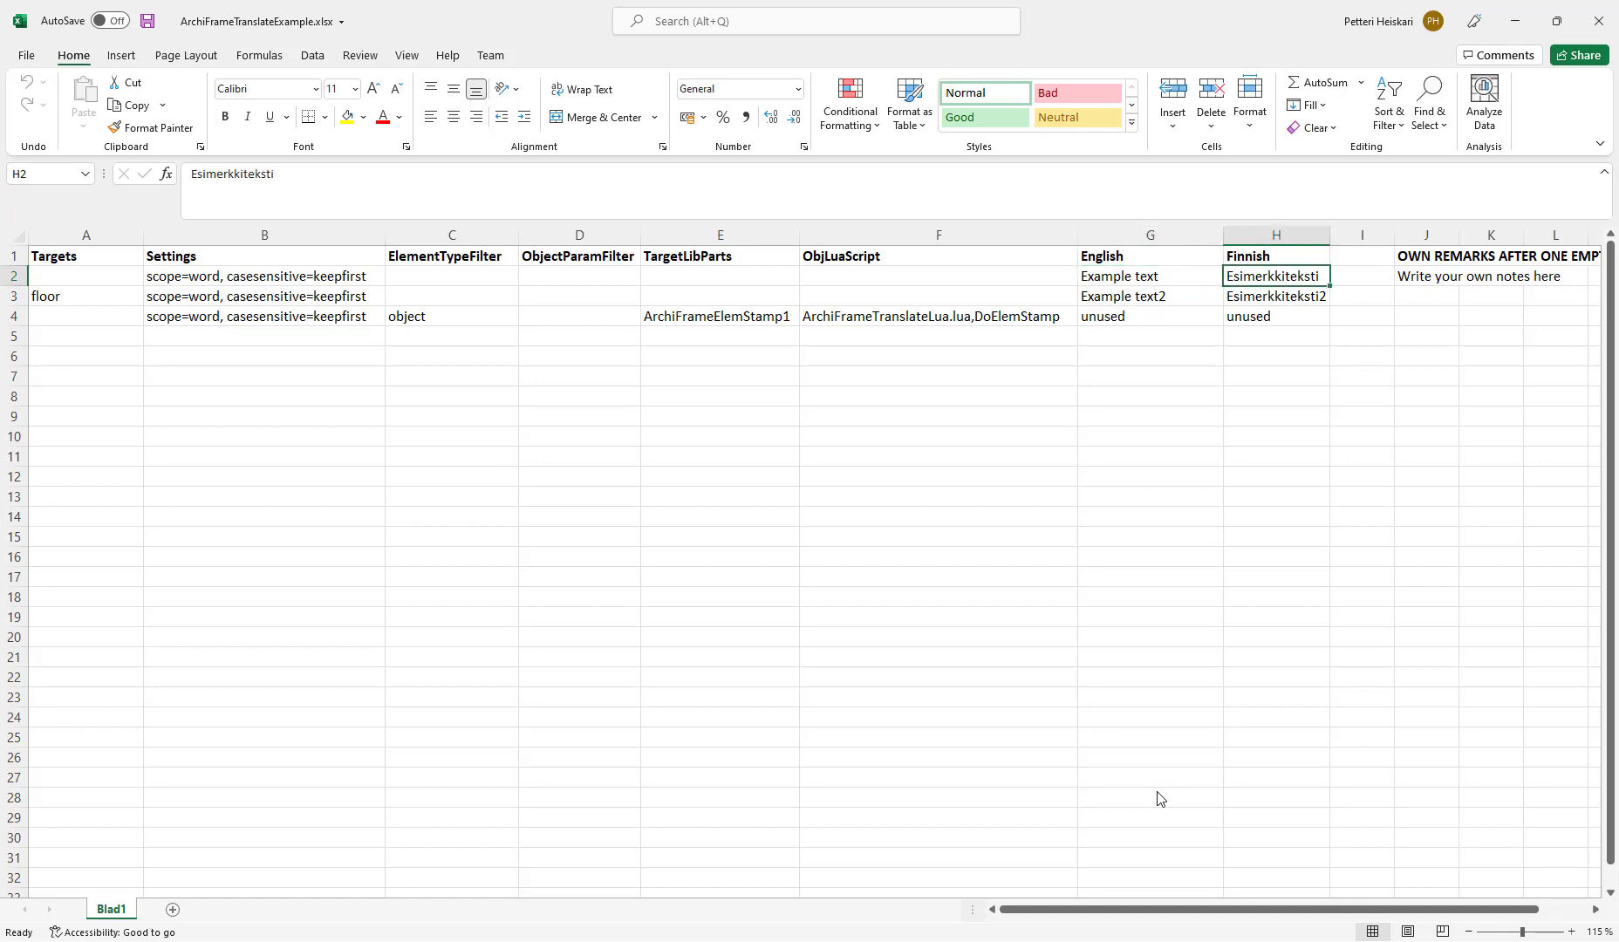
pyautogui.press('Left')
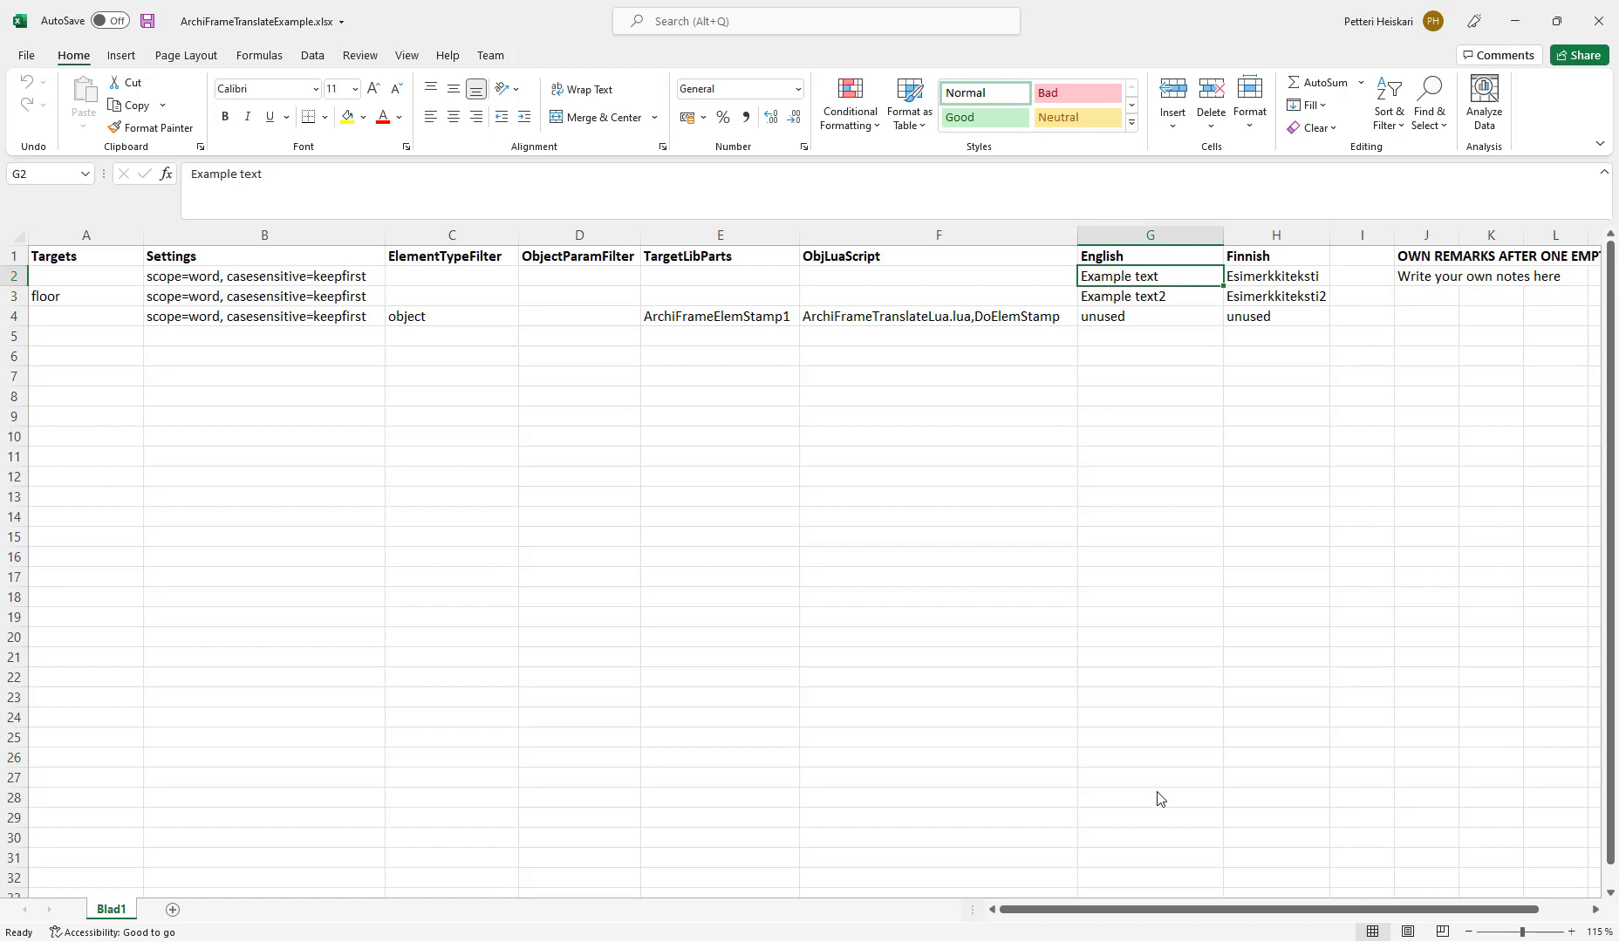
# Step: Select the floor translation row from Targets to Finnish (A3:H3) to review its entries
pyautogui.press('Left')
pyautogui.press('Left')
pyautogui.press('Left')
pyautogui.press('Left')
pyautogui.press('Left')
pyautogui.press('Left')
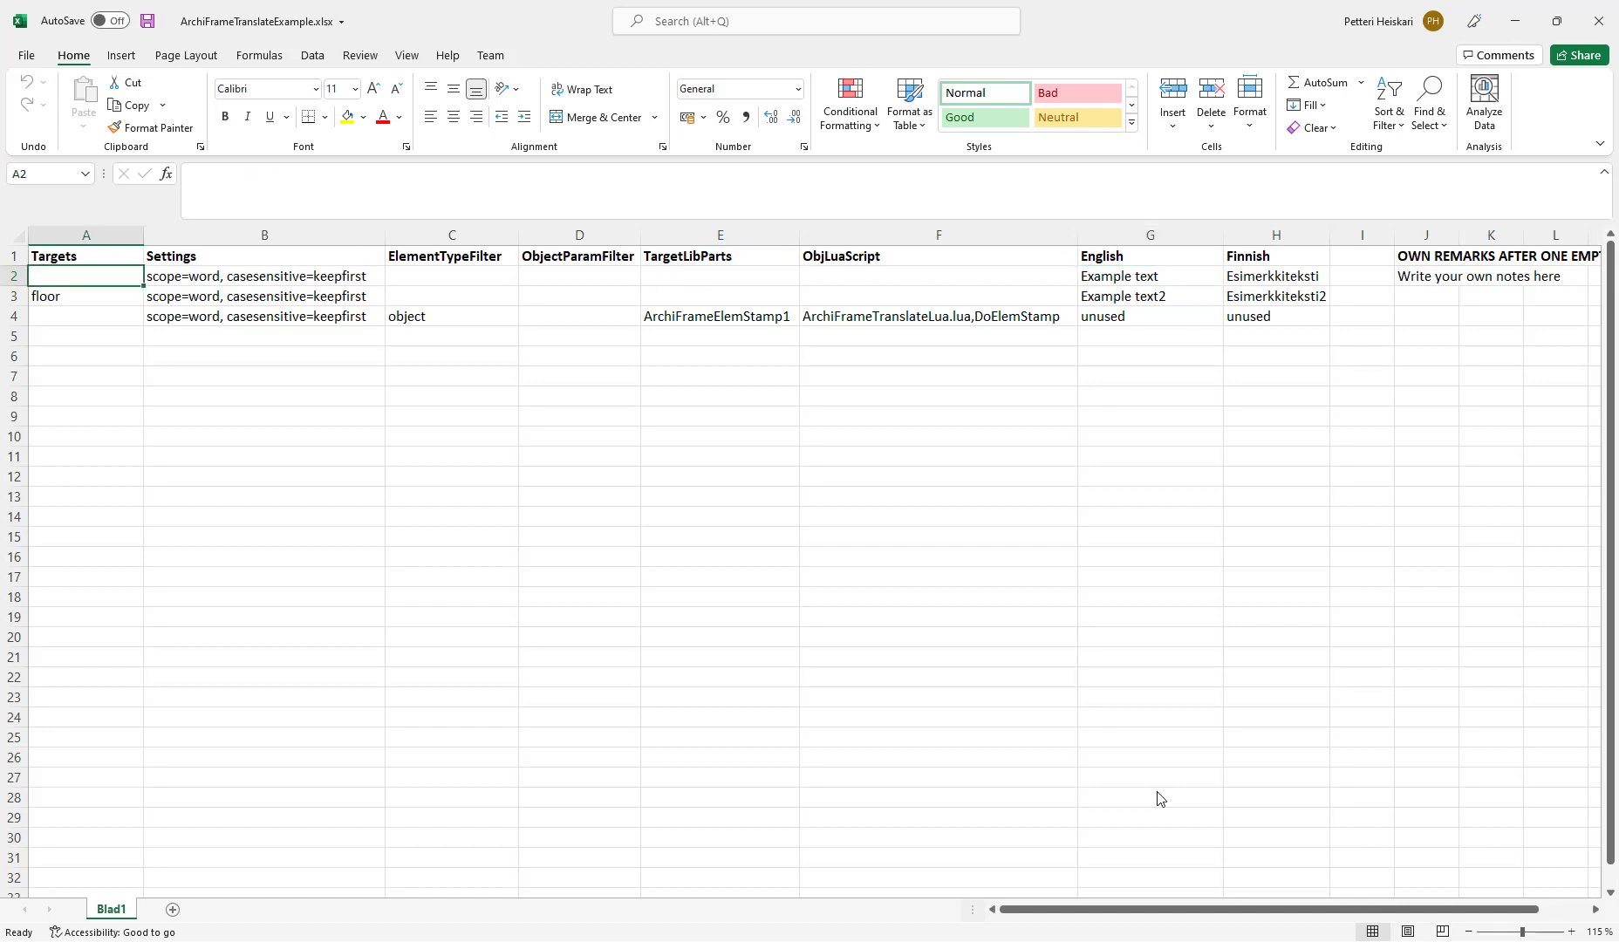
pyautogui.press('Down')
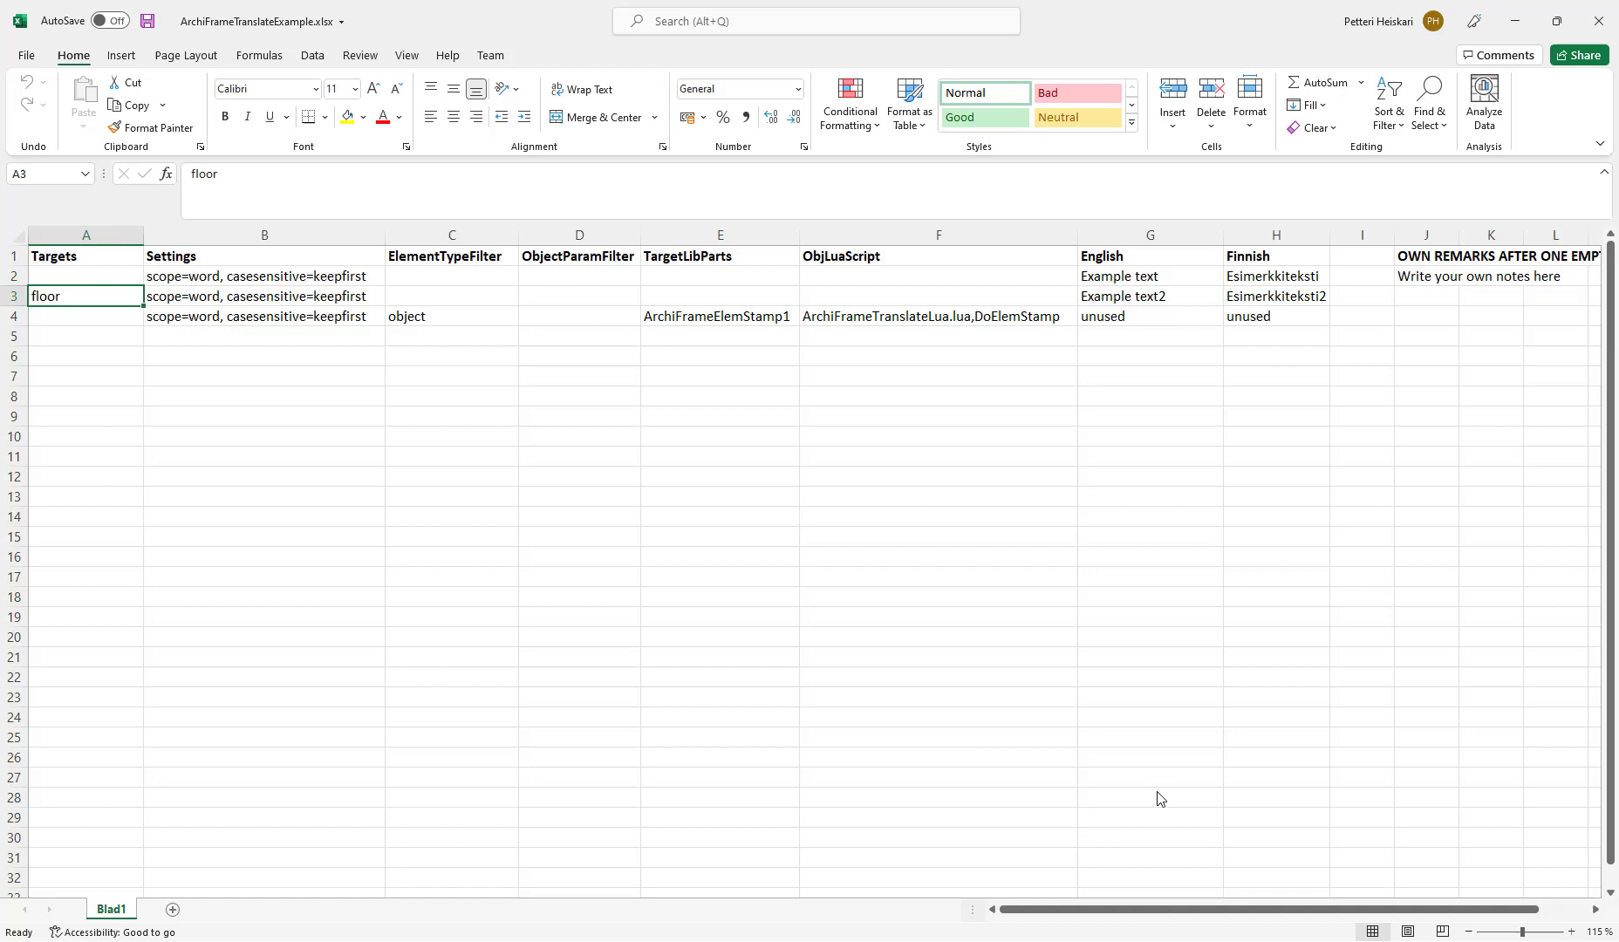
pyautogui.hotkey('shift', 'Right')
pyautogui.hotkey('shift', 'Right')
pyautogui.hotkey('shift', 'Right')
pyautogui.hotkey('shift', 'Right')
pyautogui.hotkey('shift', 'Right')
pyautogui.hotkey('shift', 'Right')
pyautogui.hotkey('shift', 'Right')
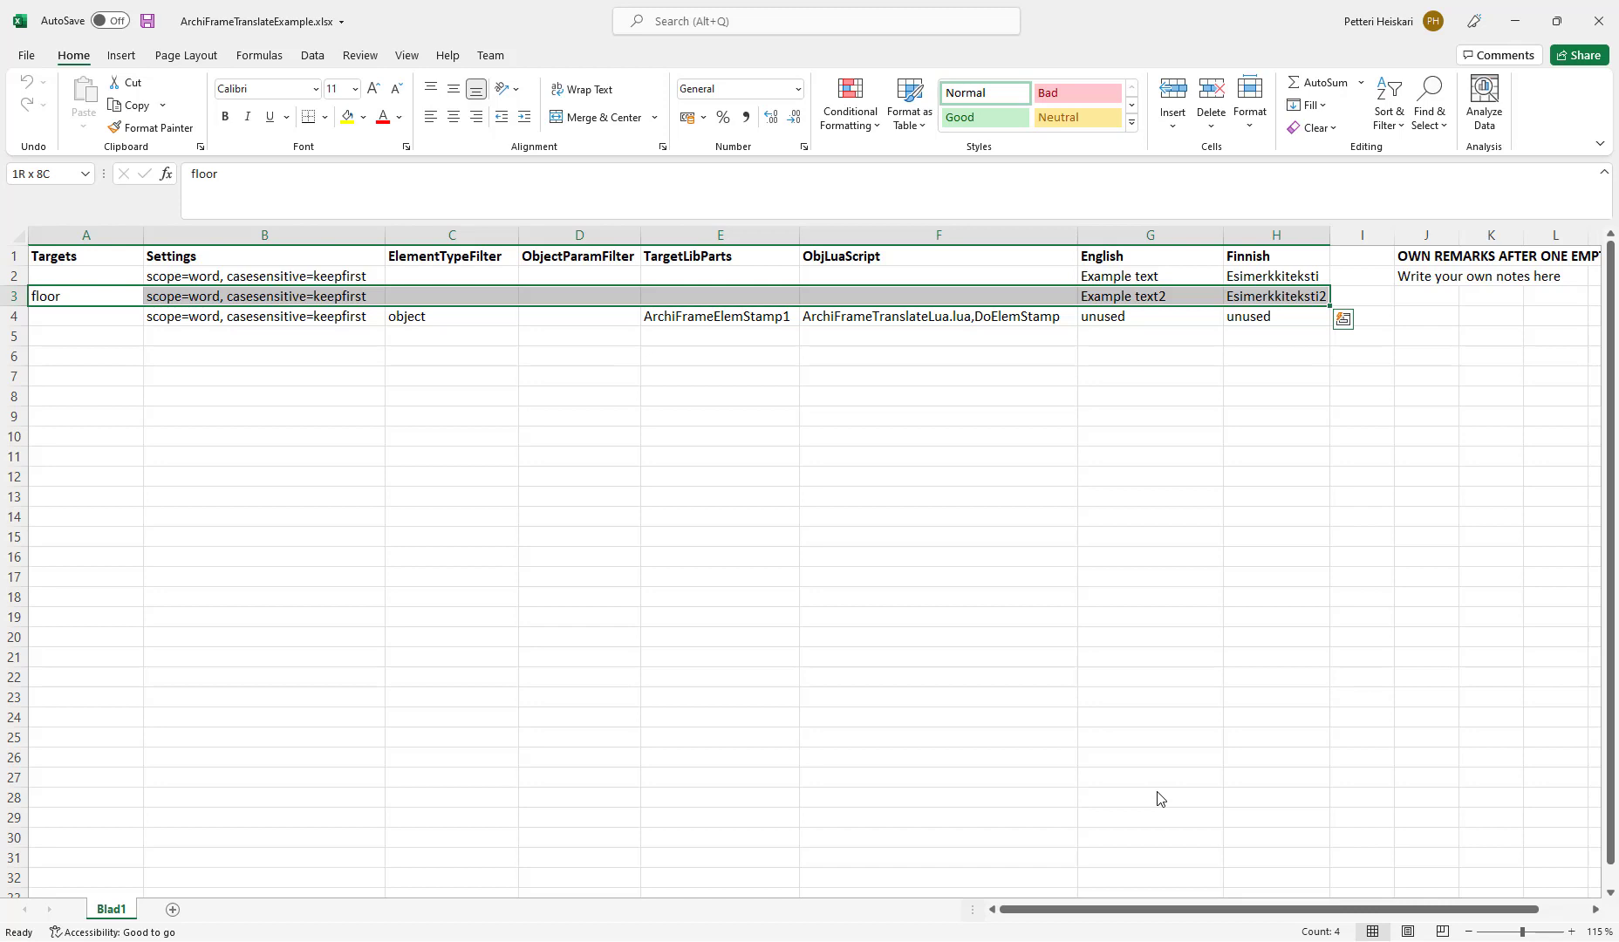
# Step: Switch back to ARCHICAD's Ground Floor plan, clear the selection and start ArchiFrame's Find & replace texts operation
pyautogui.hotkey('alt', 'Tab')
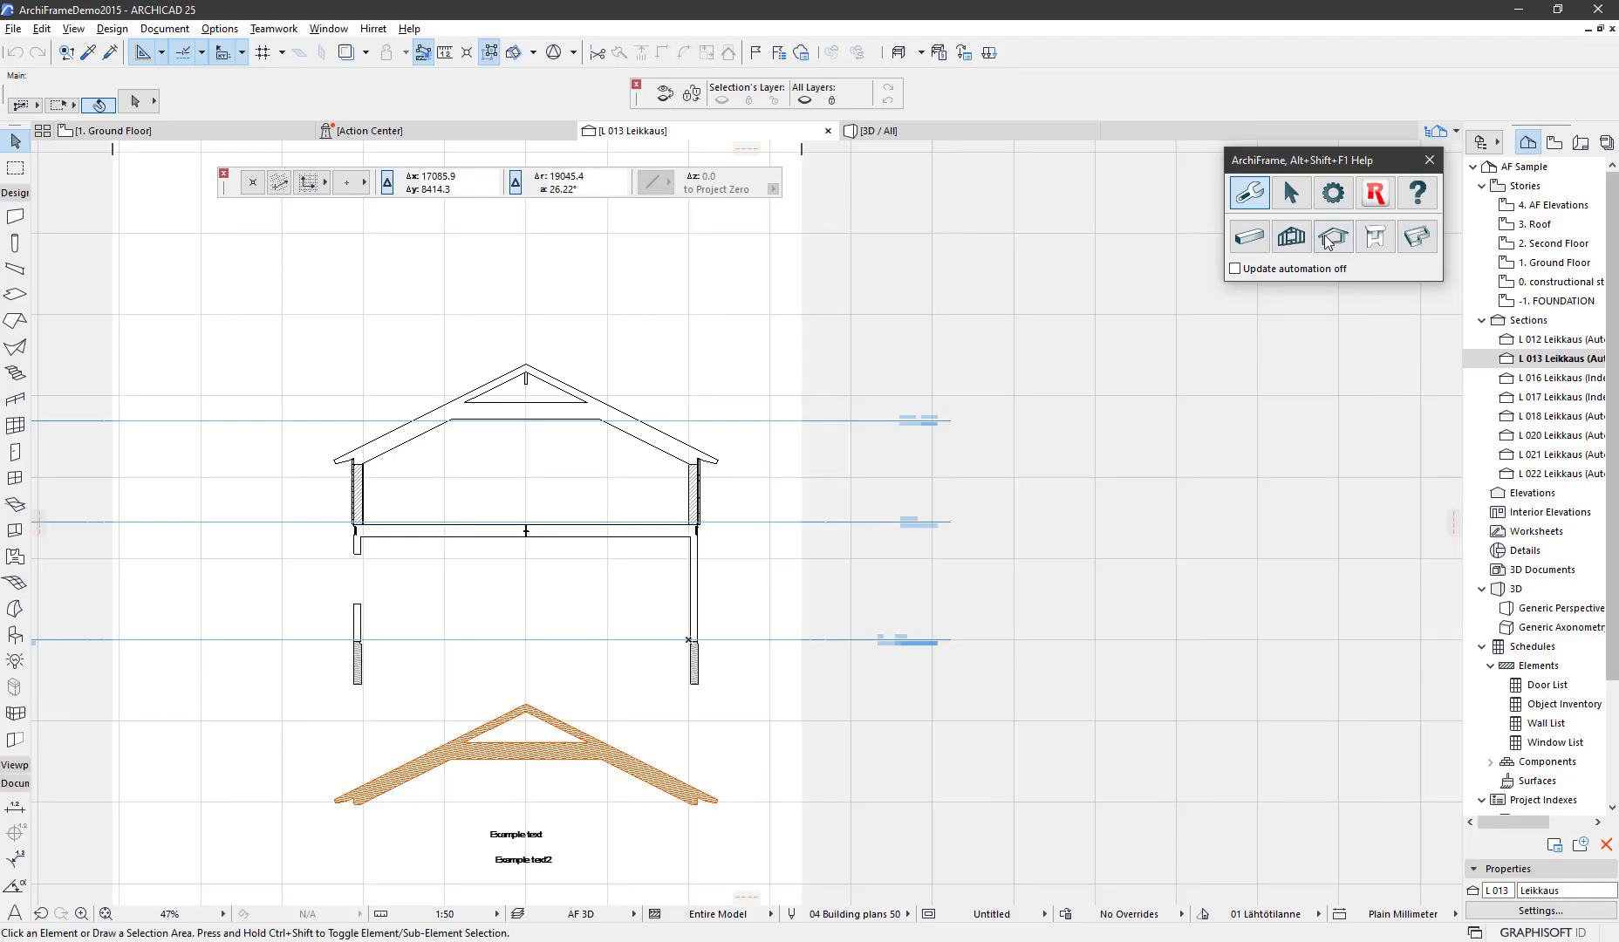
pyautogui.press('F2')
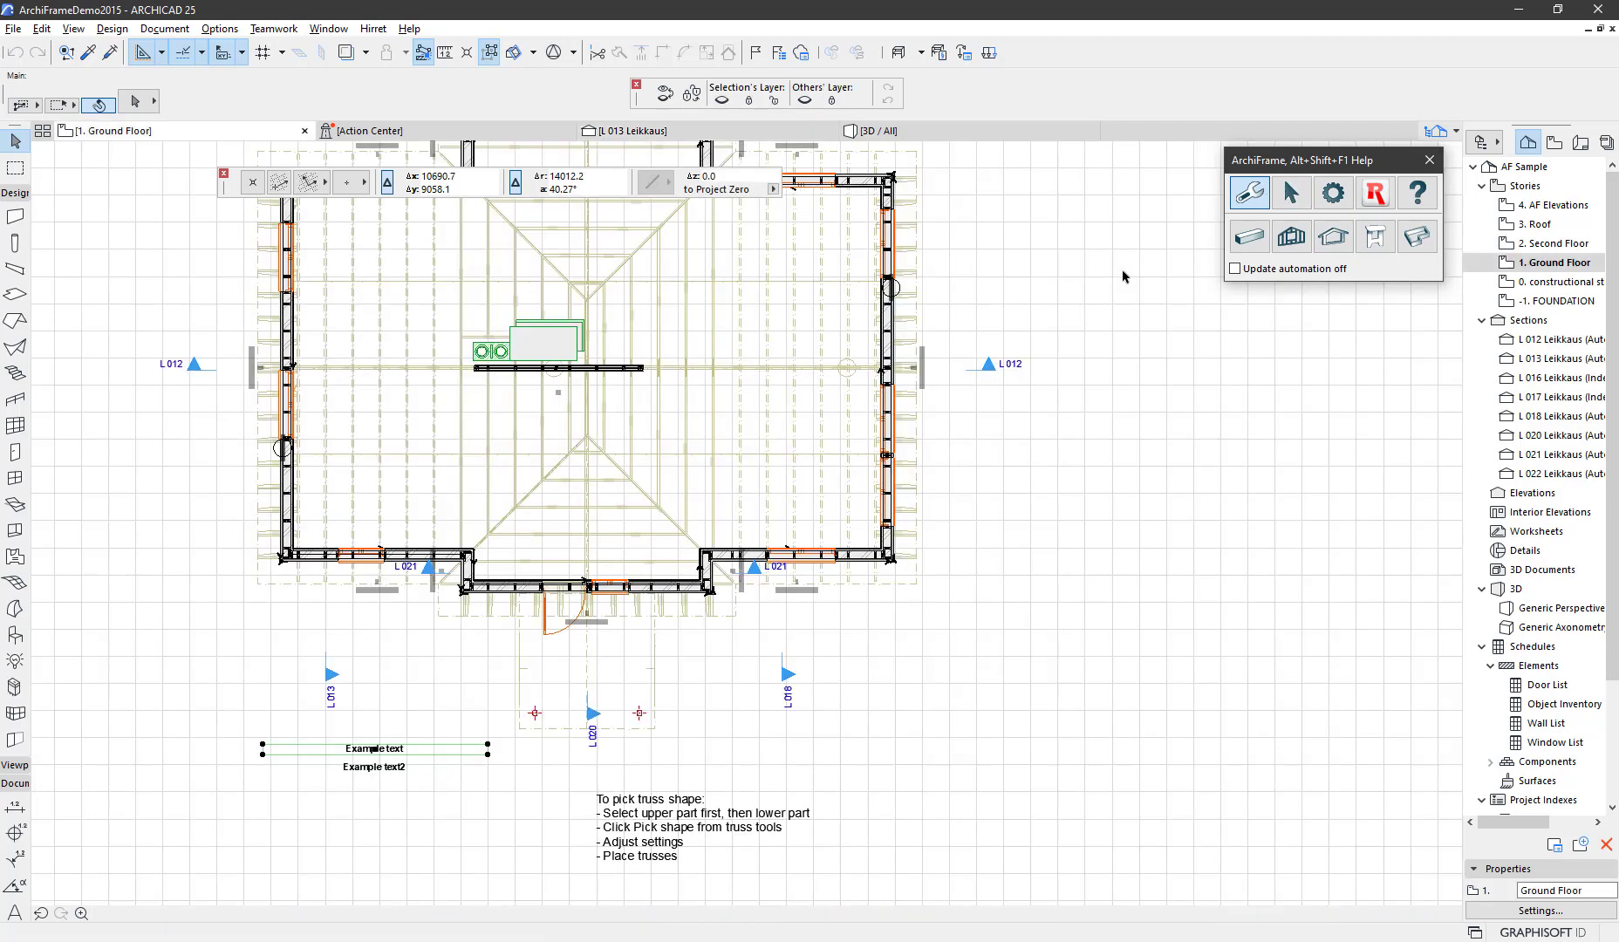
pyautogui.click(1017, 561)
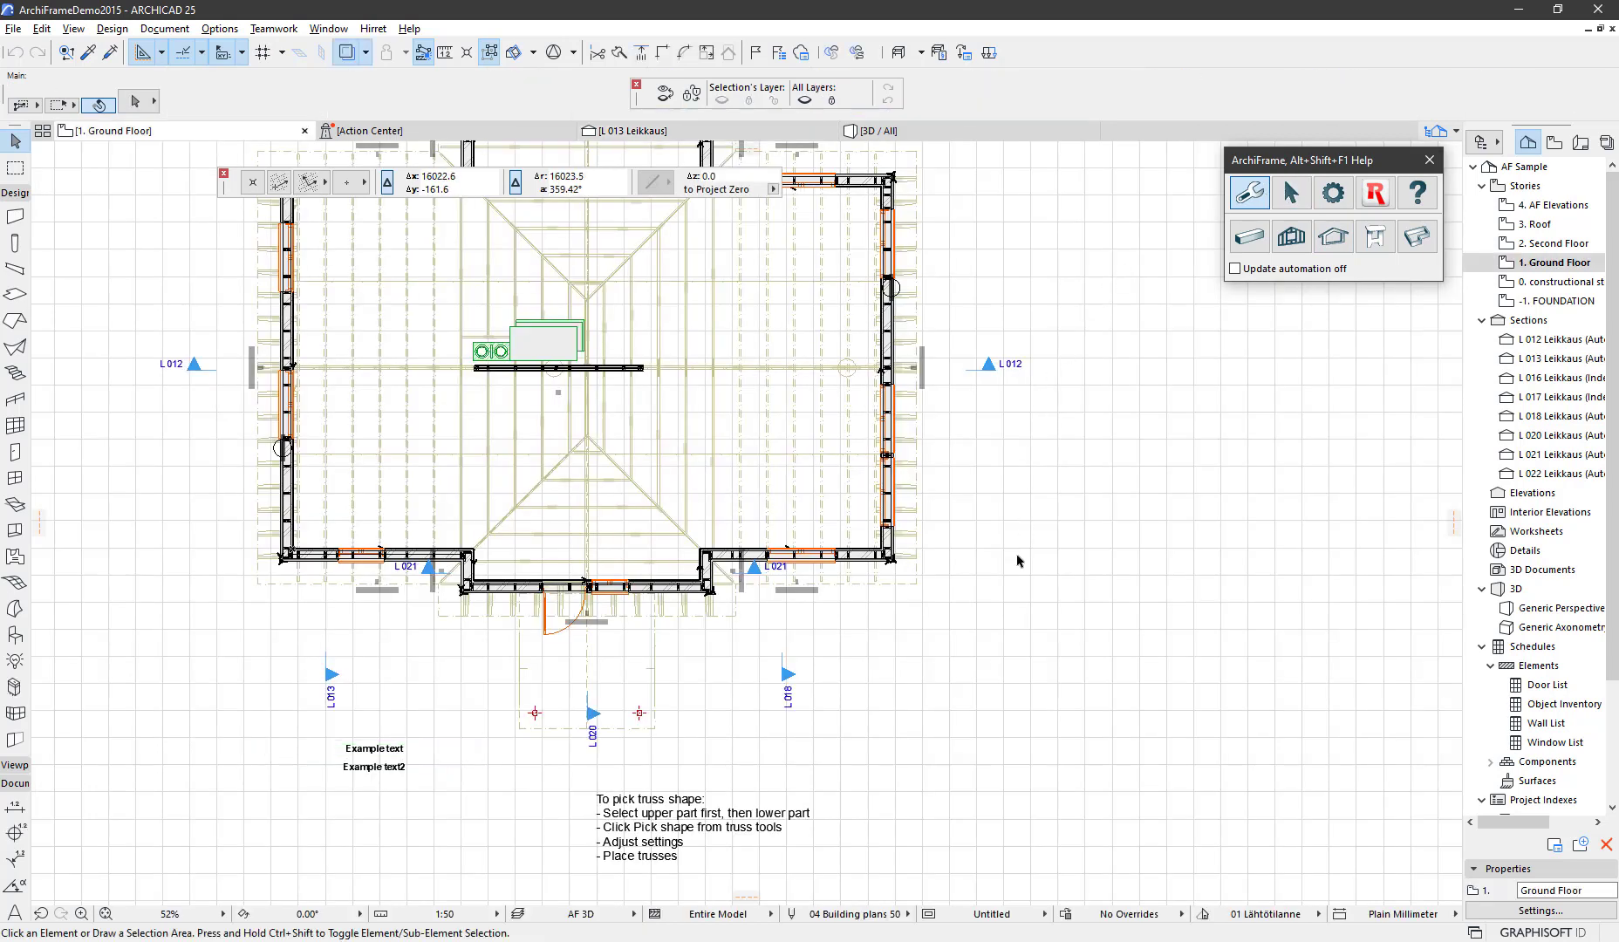
pyautogui.click(1298, 199)
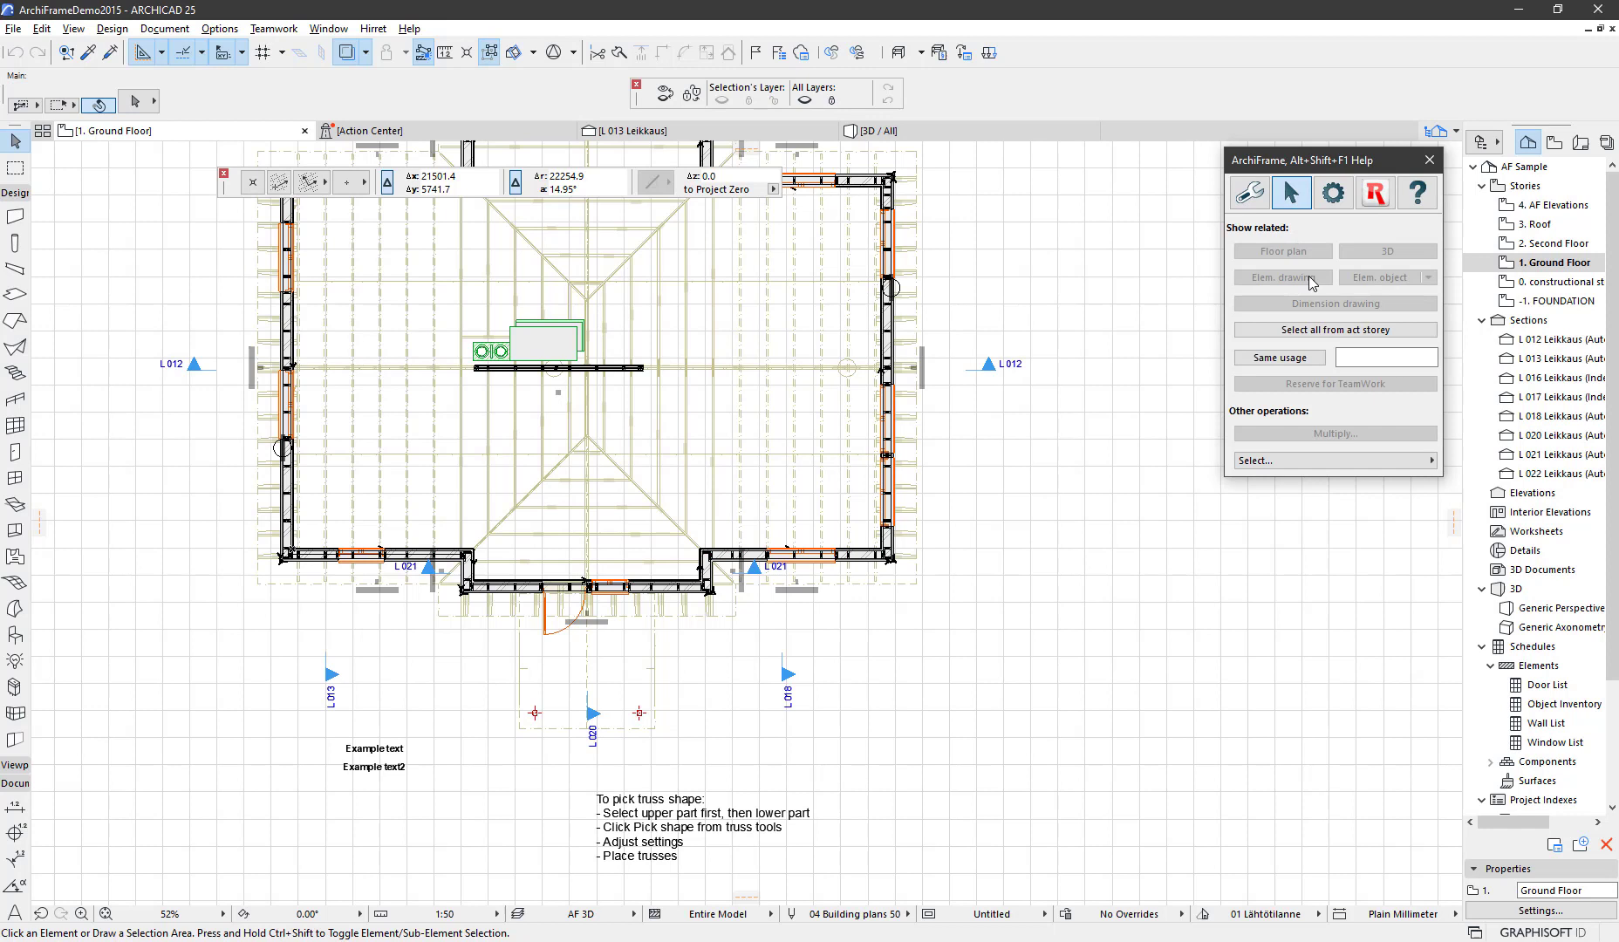
pyautogui.click(1356, 460)
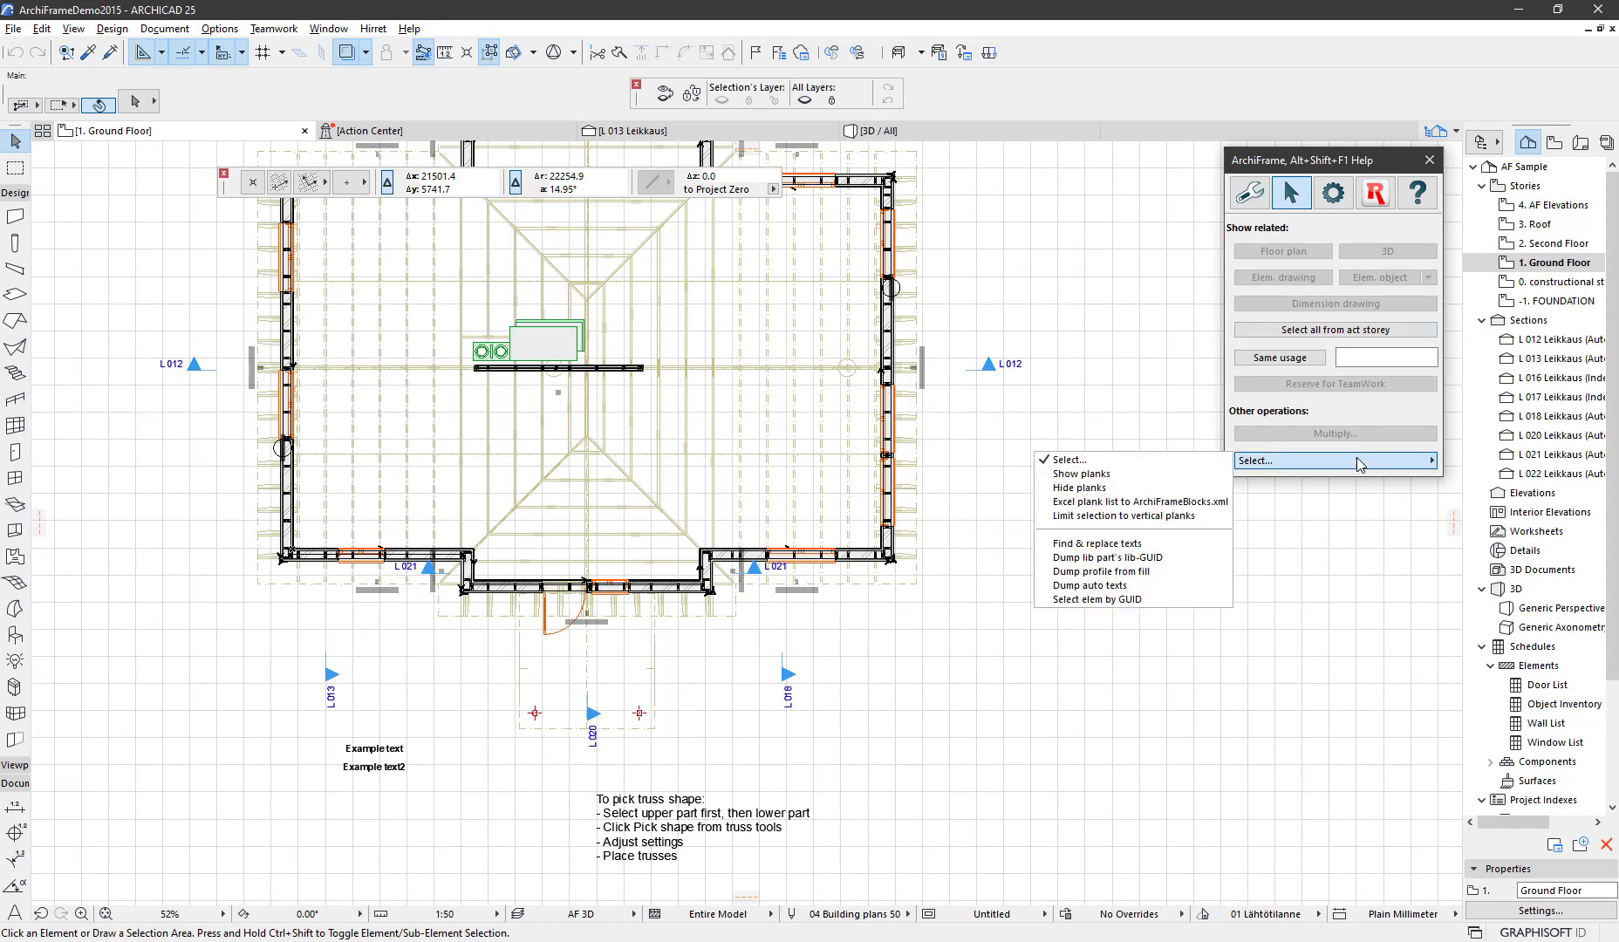
pyautogui.click(1181, 545)
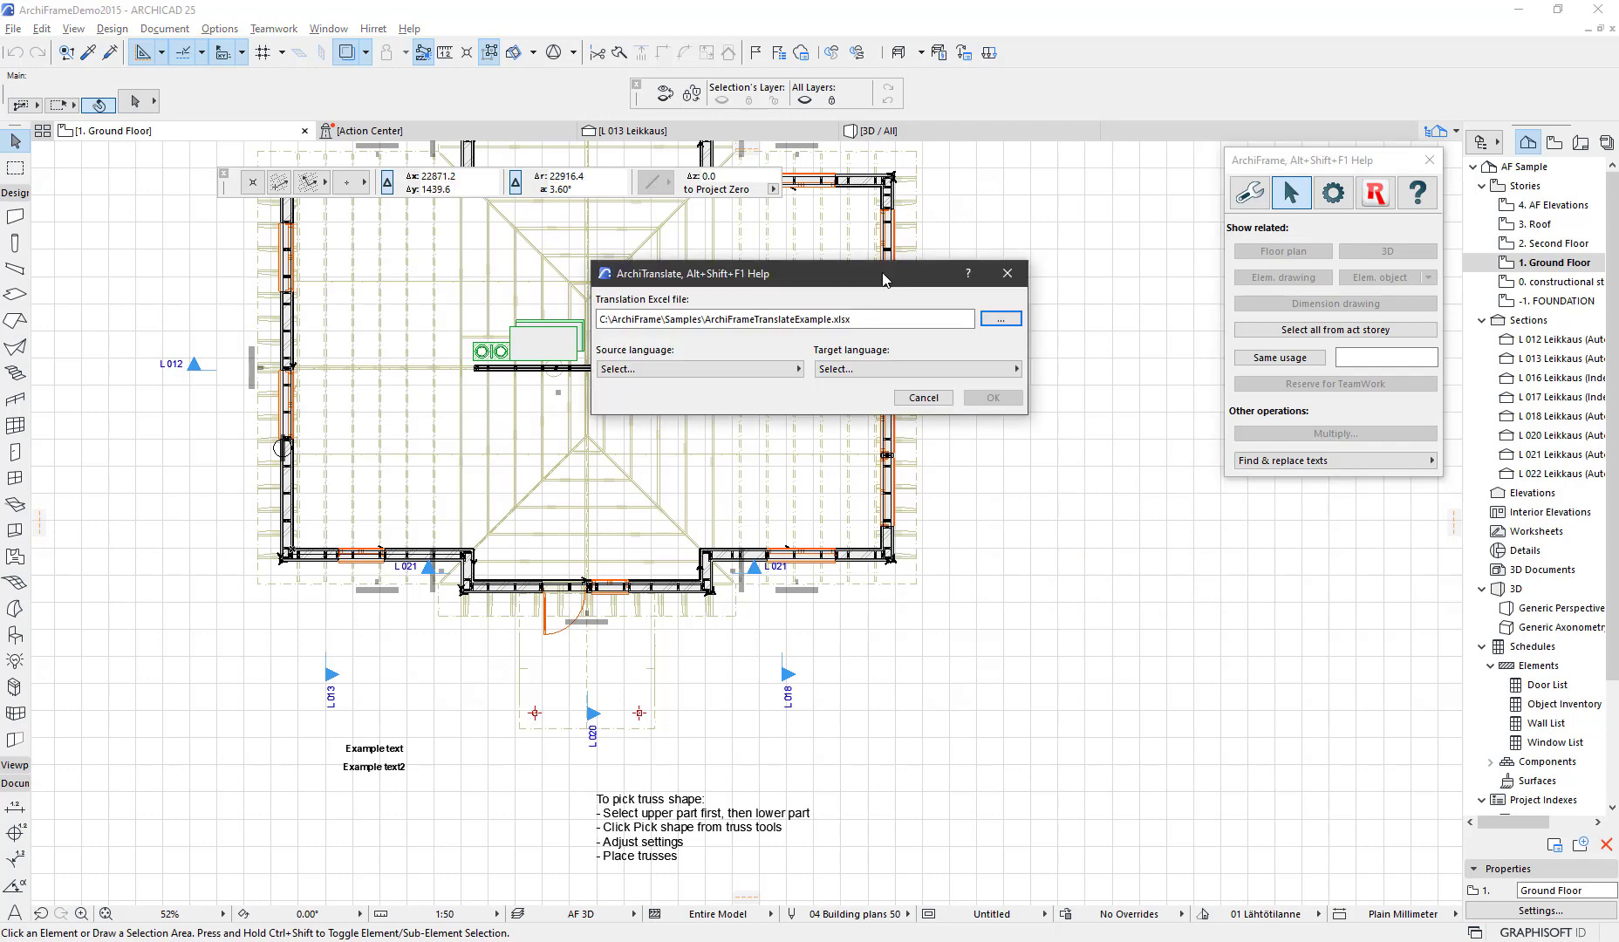
# Step: Choose ArchiFrameTranslateExample.xlsx from the Samples folder as the translation Excel file
pyautogui.click(1000, 319)
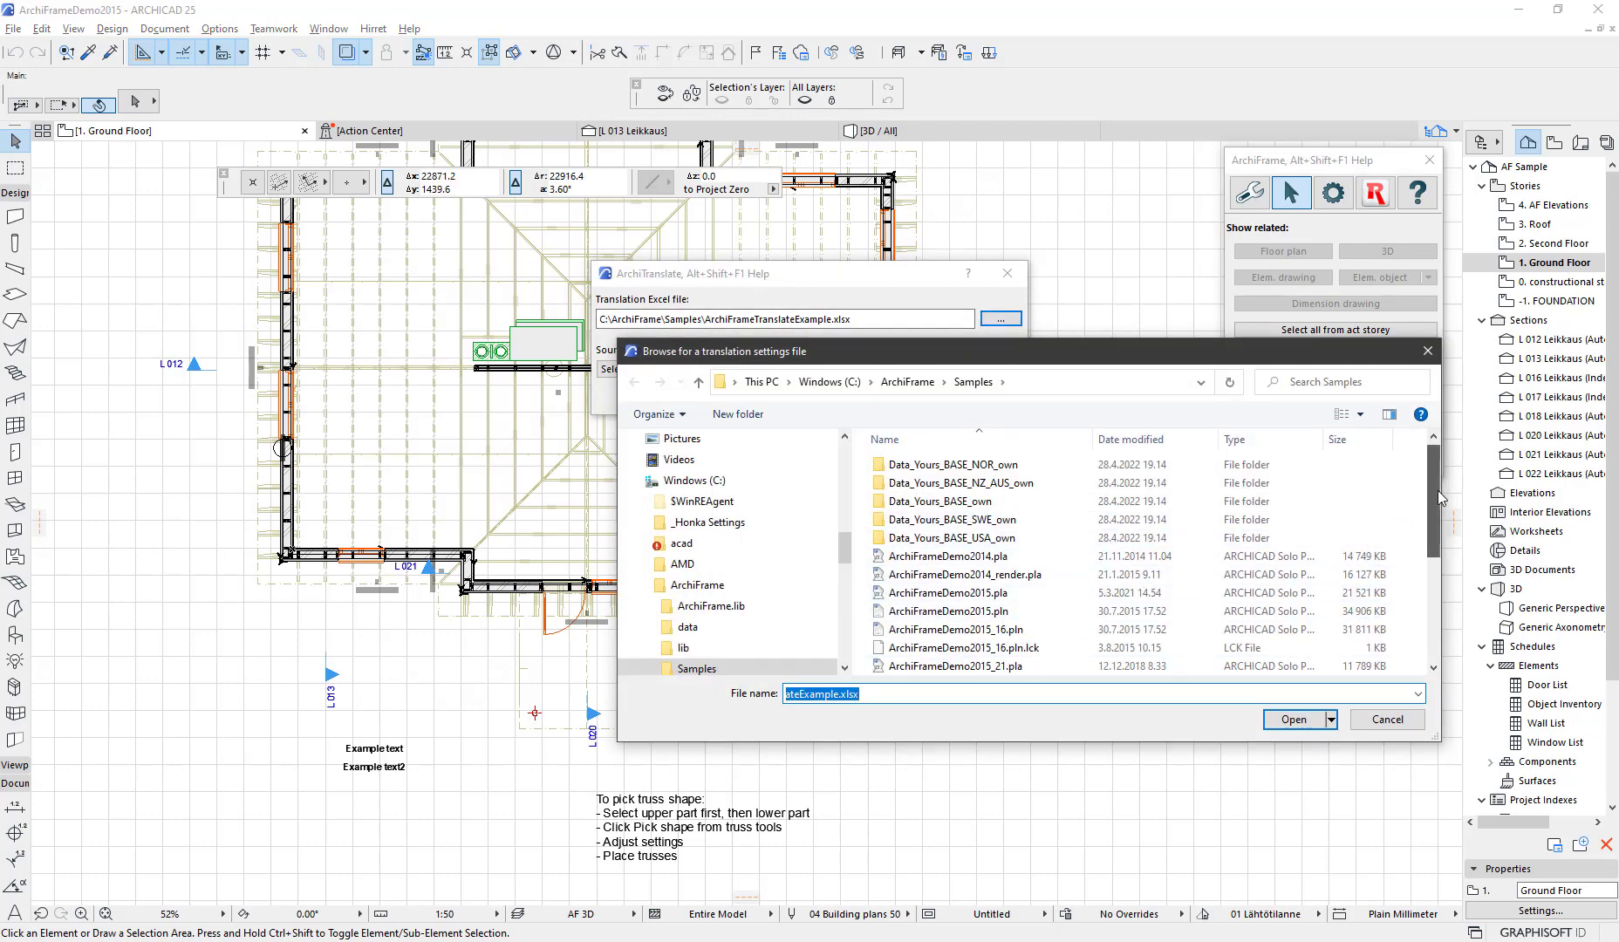
pyautogui.moveTo(1436, 491); pyautogui.dragTo(1451, 590)
pyautogui.doubleClick(993, 638)
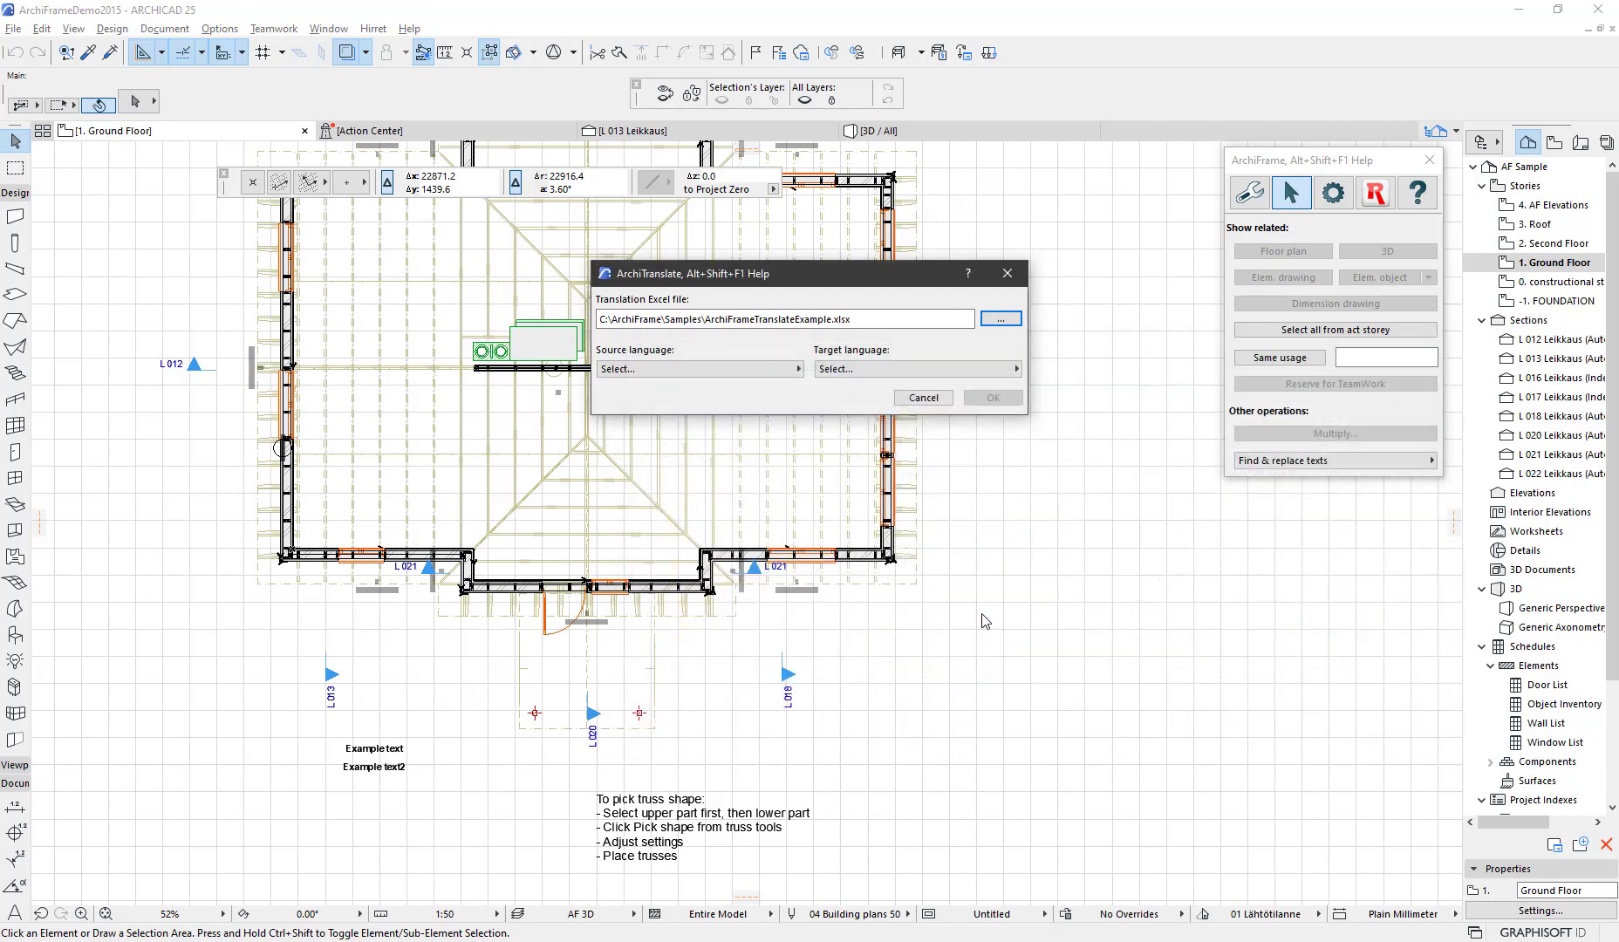
# Step: Set the source language to English and the target language to Finnish, and run the translation
pyautogui.click(759, 373)
pyautogui.click(840, 382)
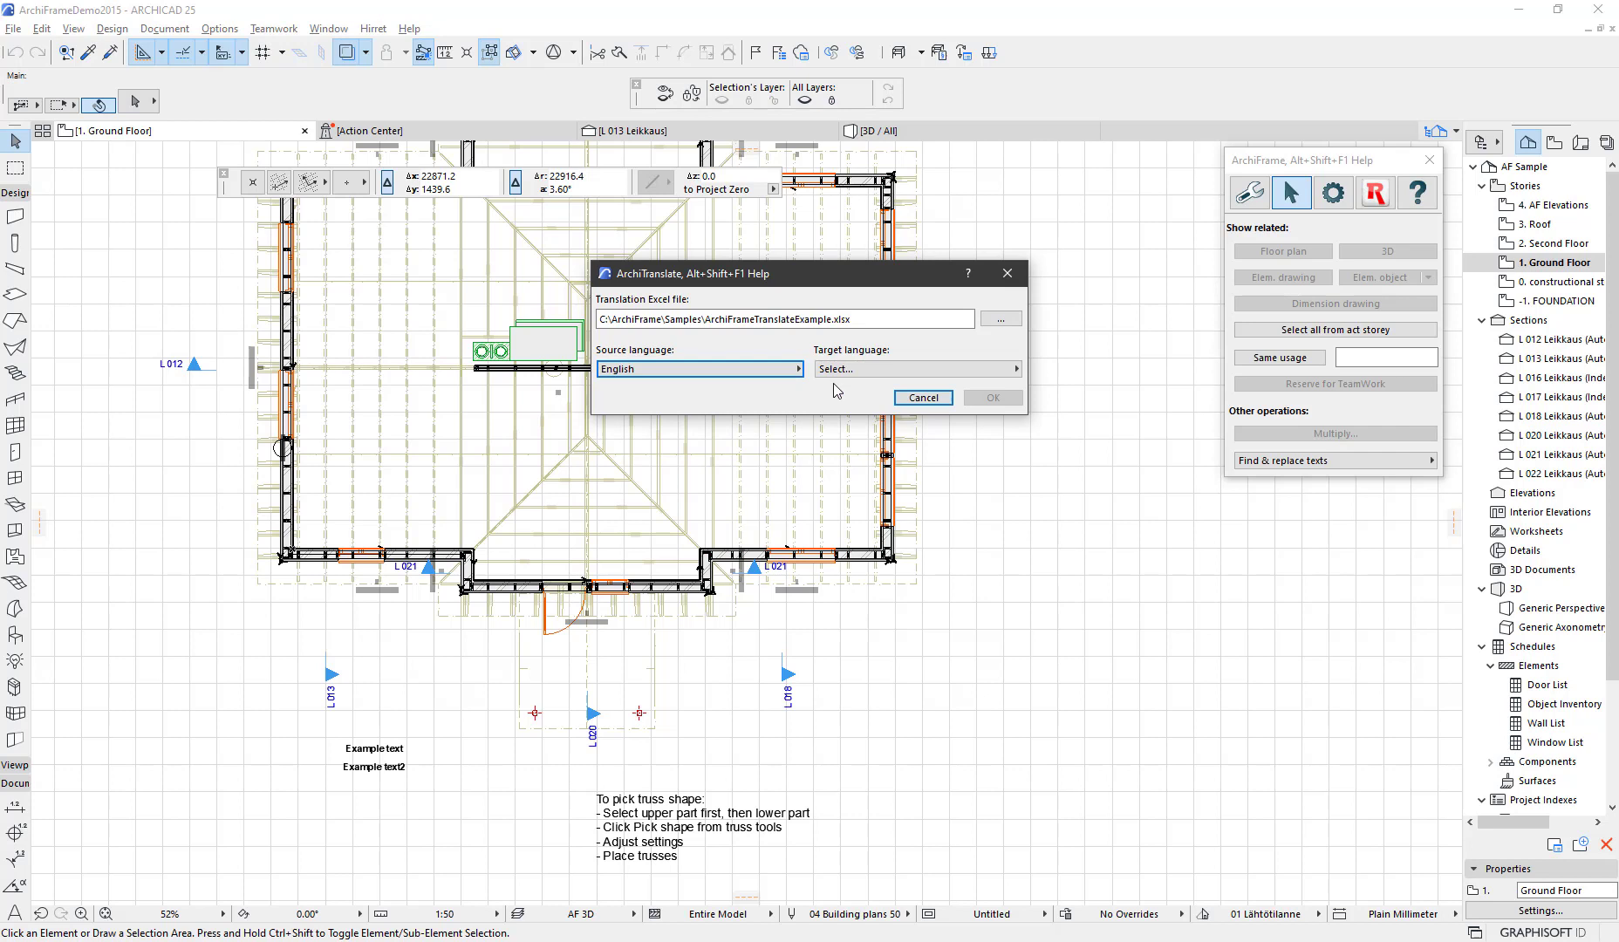
pyautogui.click(883, 375)
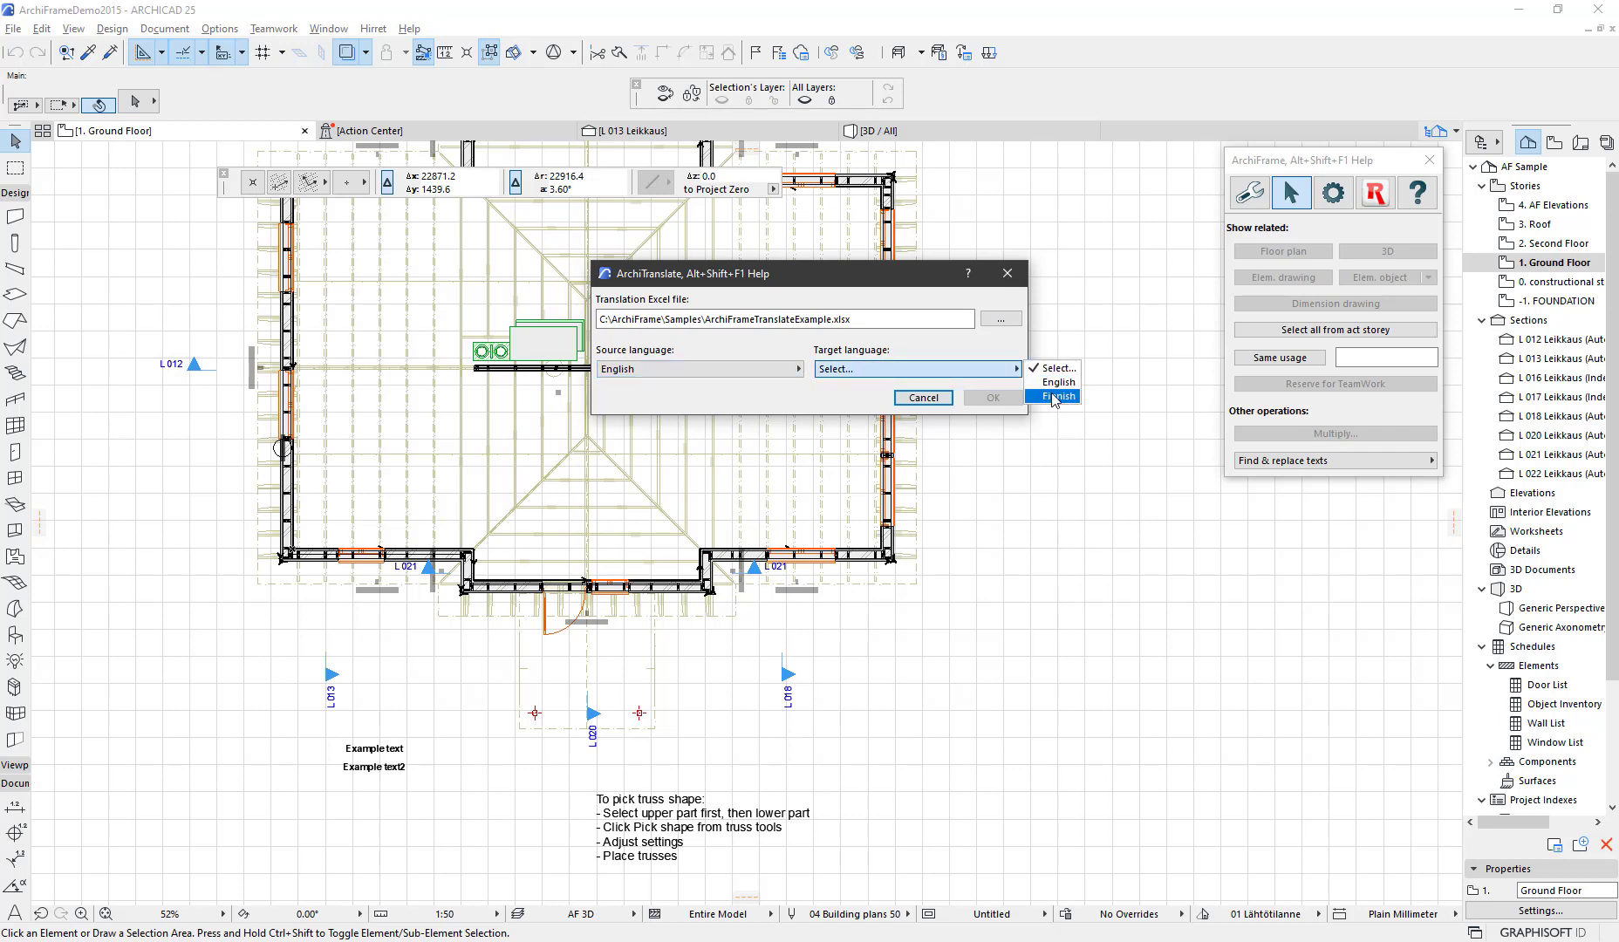
pyautogui.click(1053, 399)
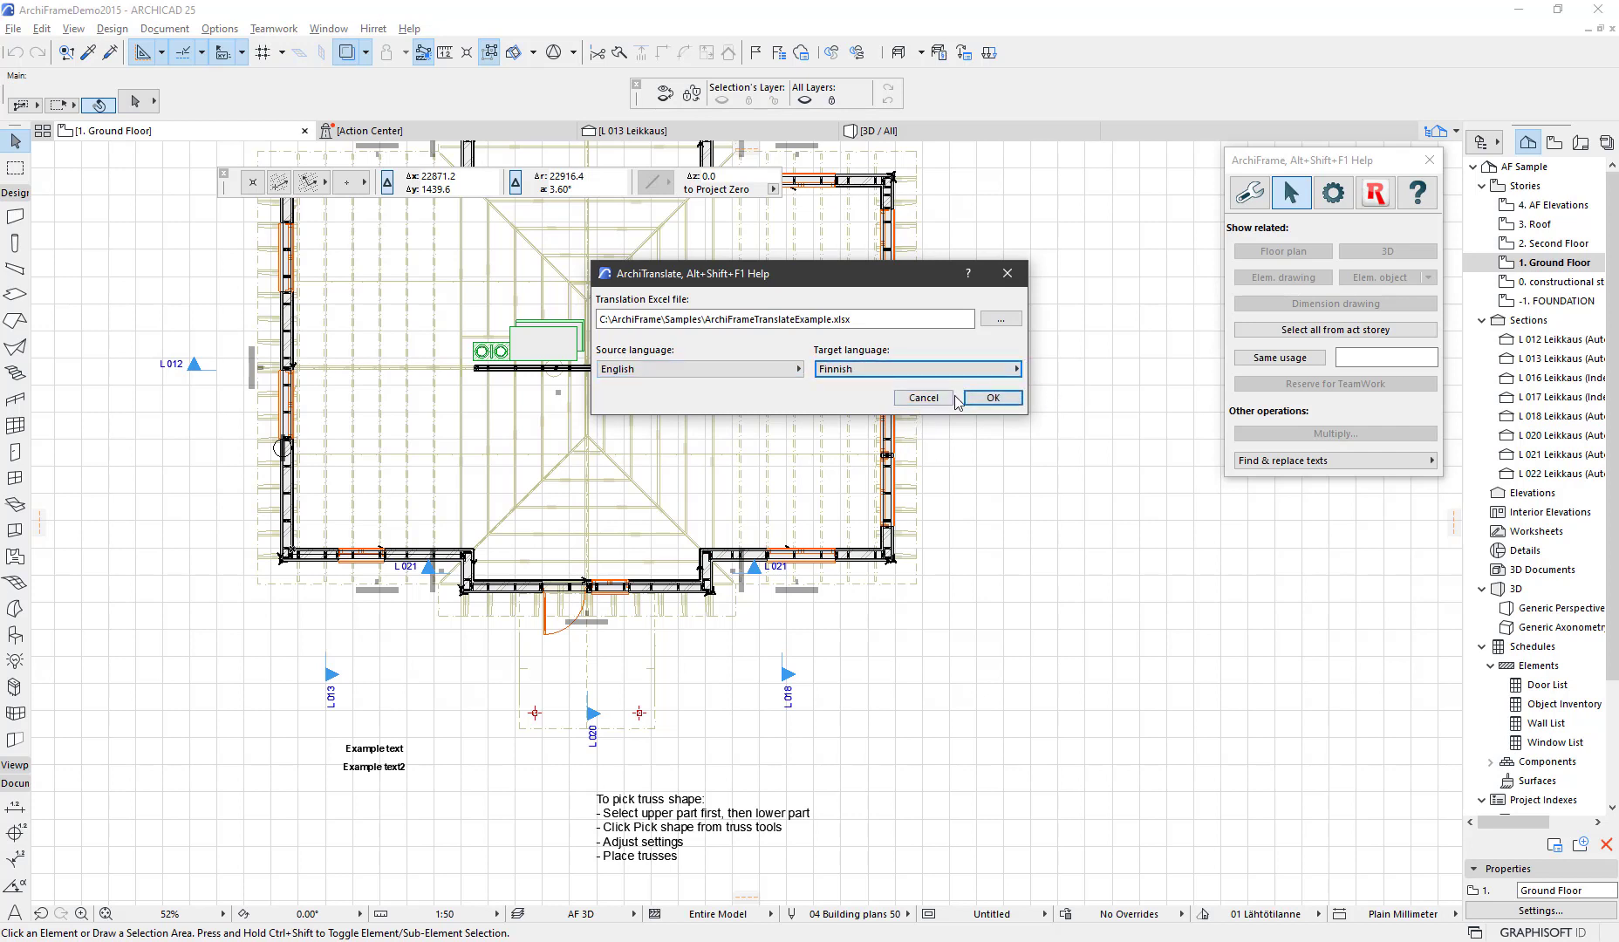
pyautogui.click(993, 398)
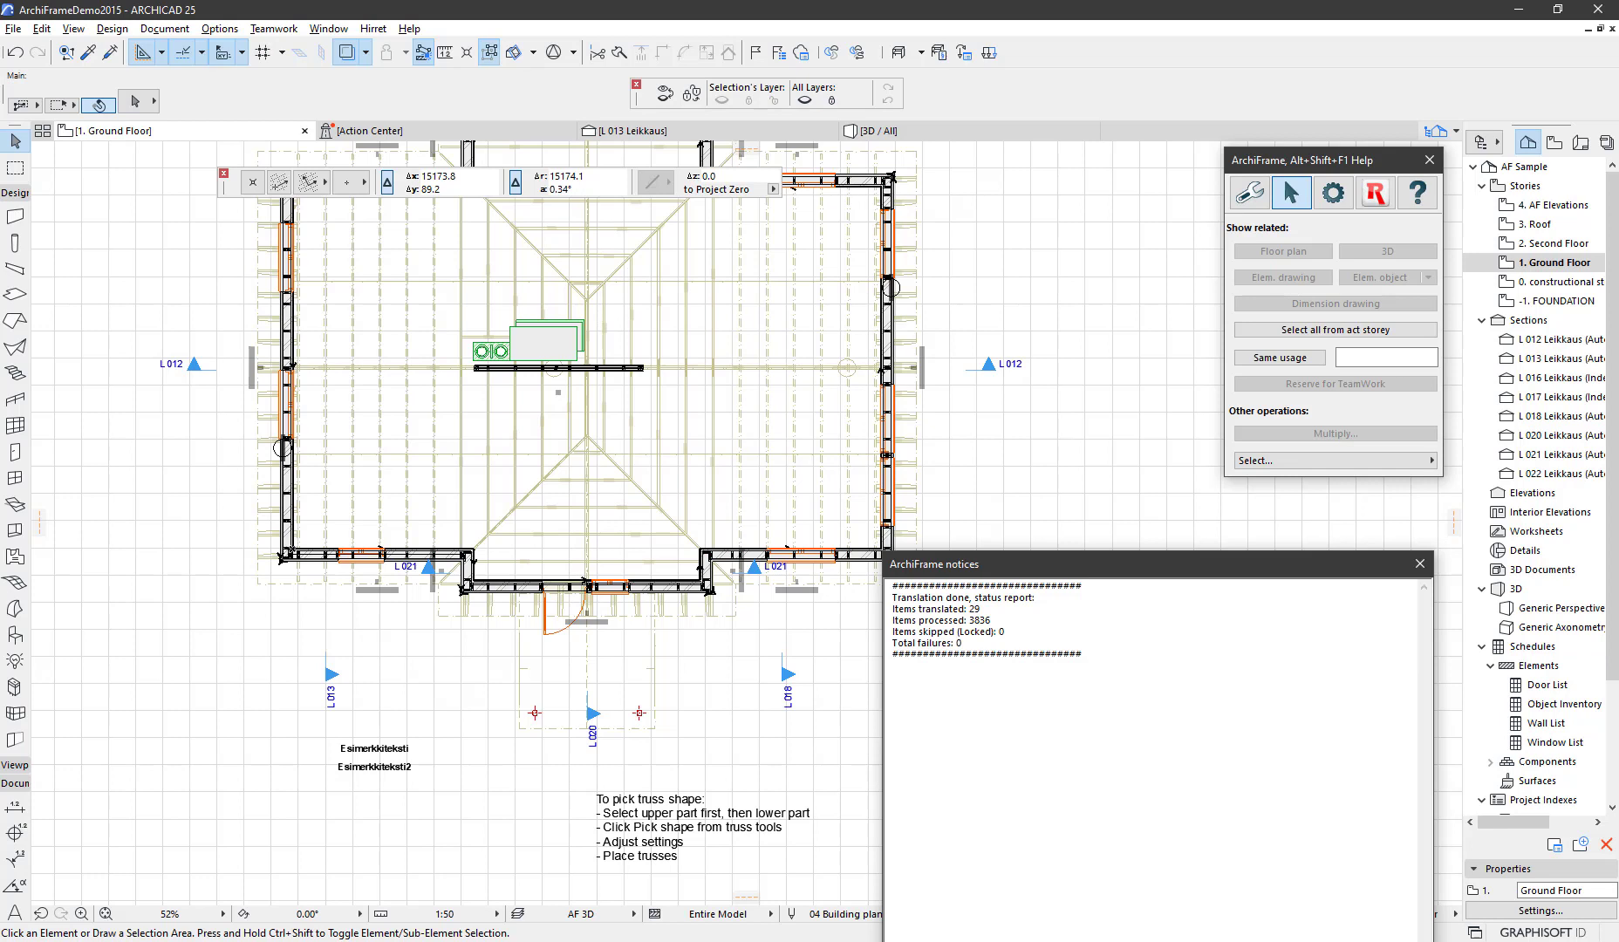
# Step: Check the two translated text elements below the ground floor plan, and clear the selection
pyautogui.click(397, 751)
pyautogui.keyDown('shift'); pyautogui.click(396, 769); pyautogui.keyUp('shift')
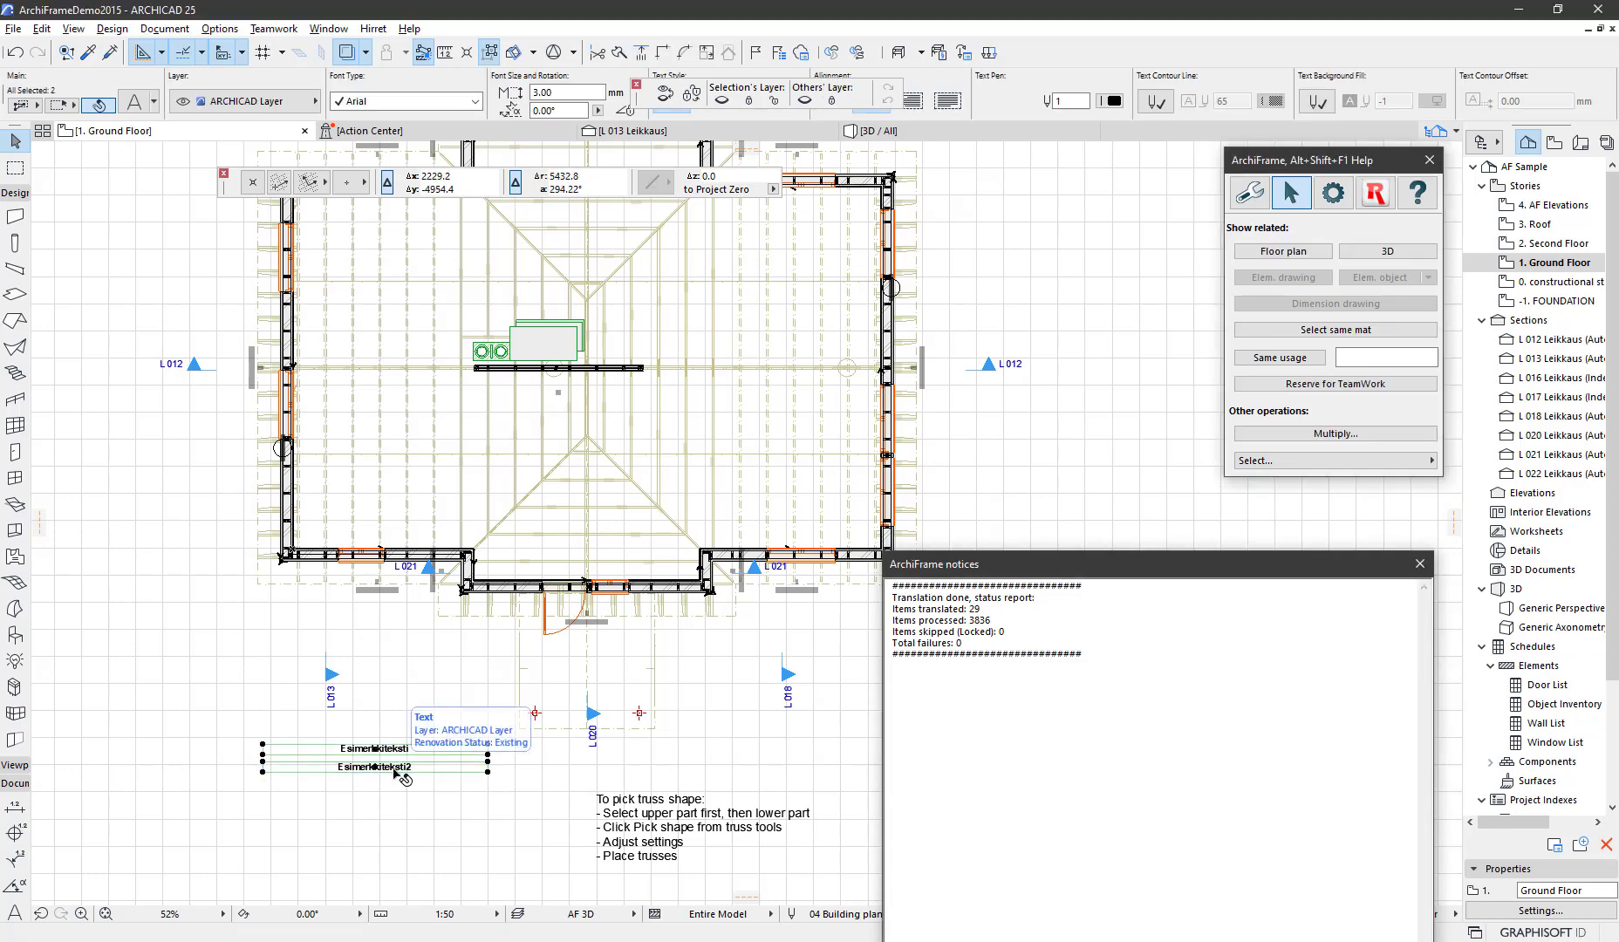
pyautogui.click(386, 719)
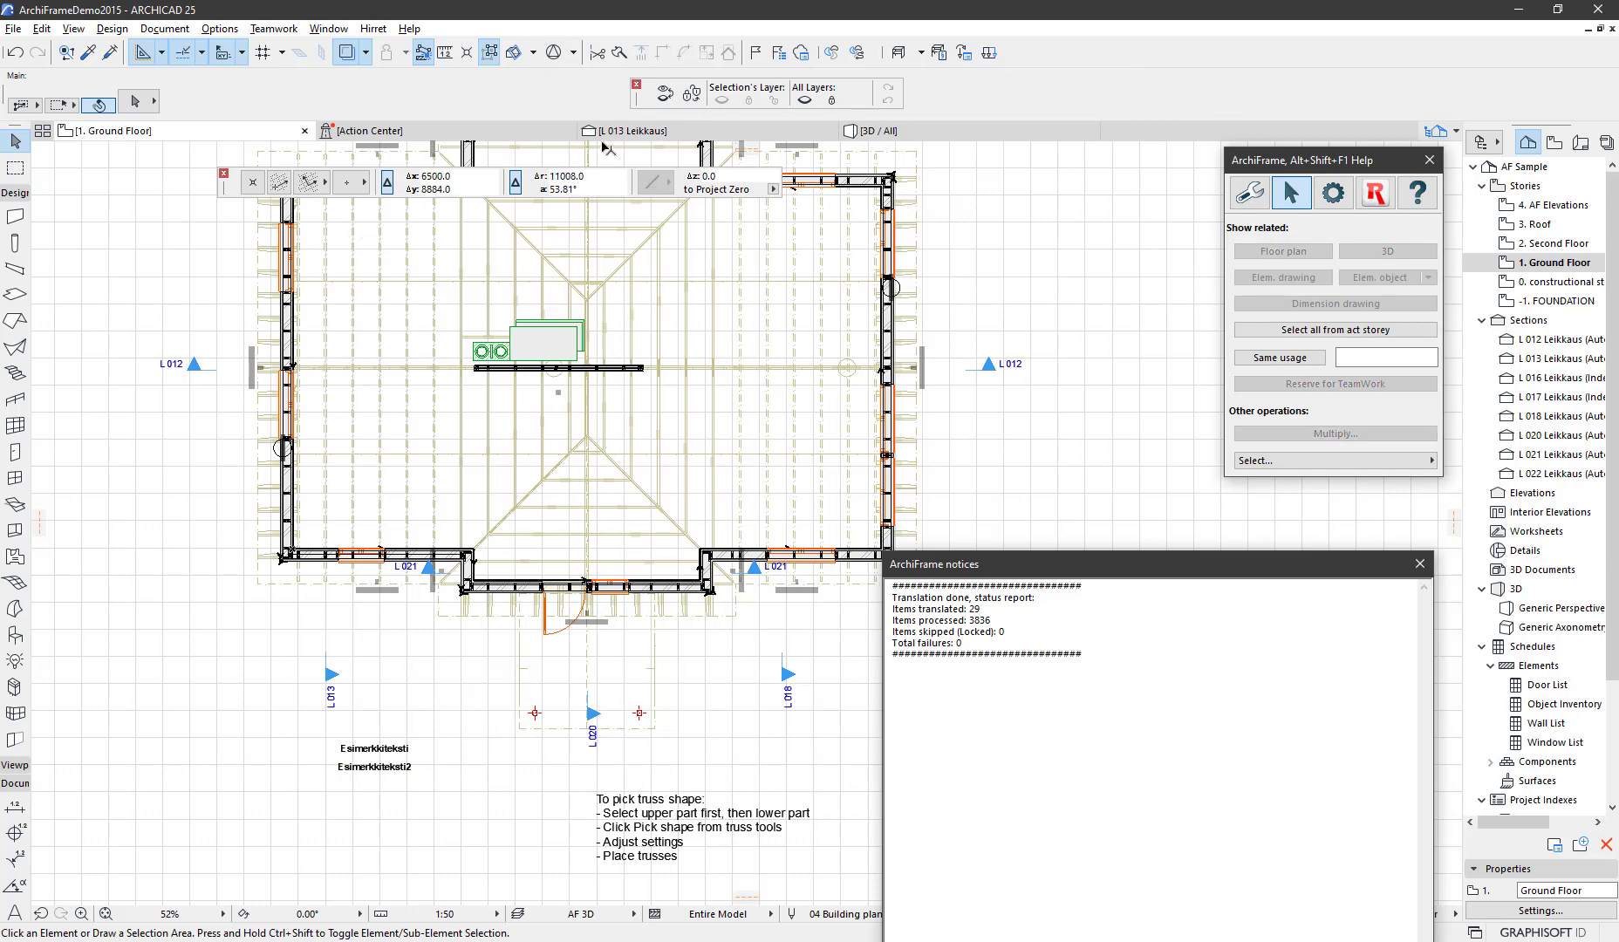
# Step: Open the L 013 Leikkaus section, check the two text elements below the truss, and clear the selection
pyautogui.click(636, 138)
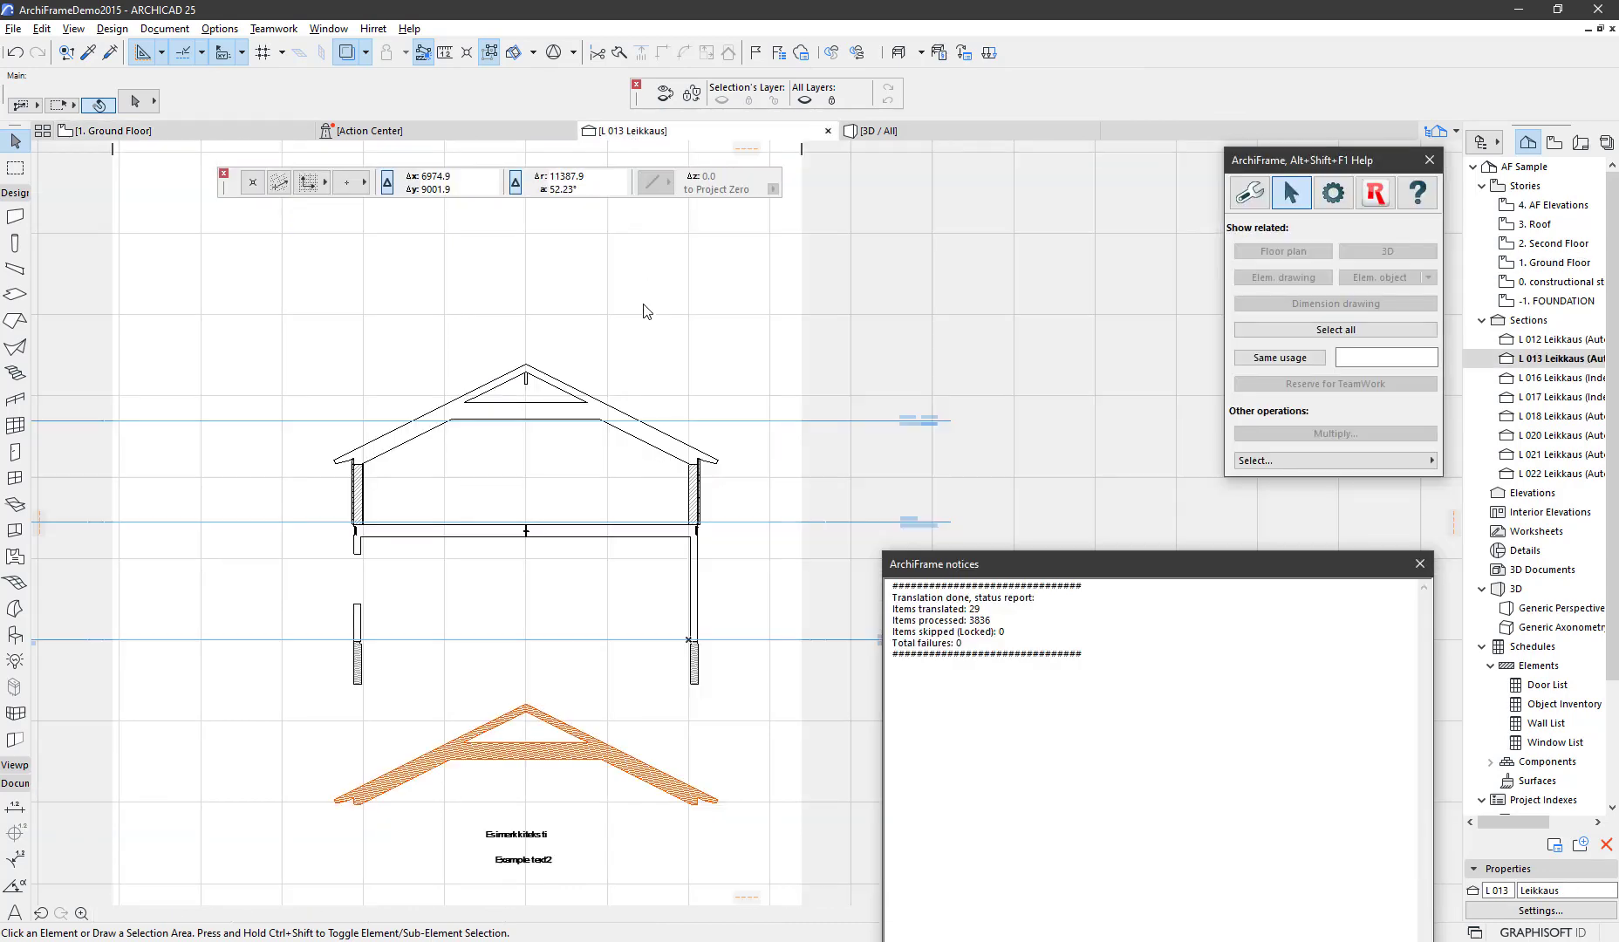
pyautogui.click(543, 838)
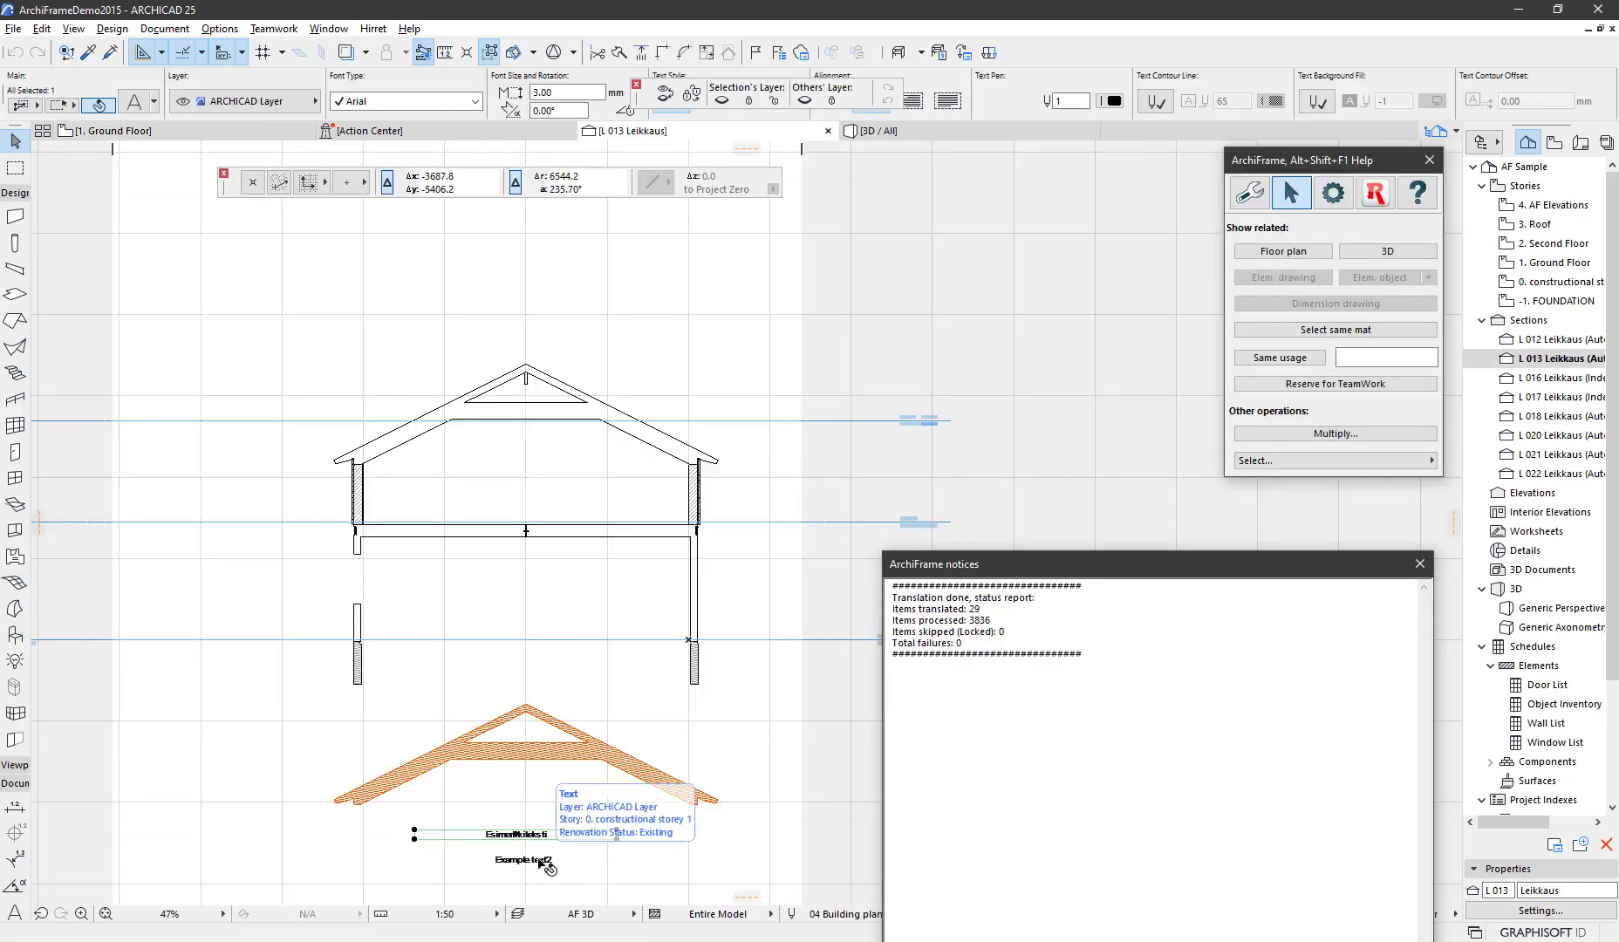
pyautogui.click(543, 861)
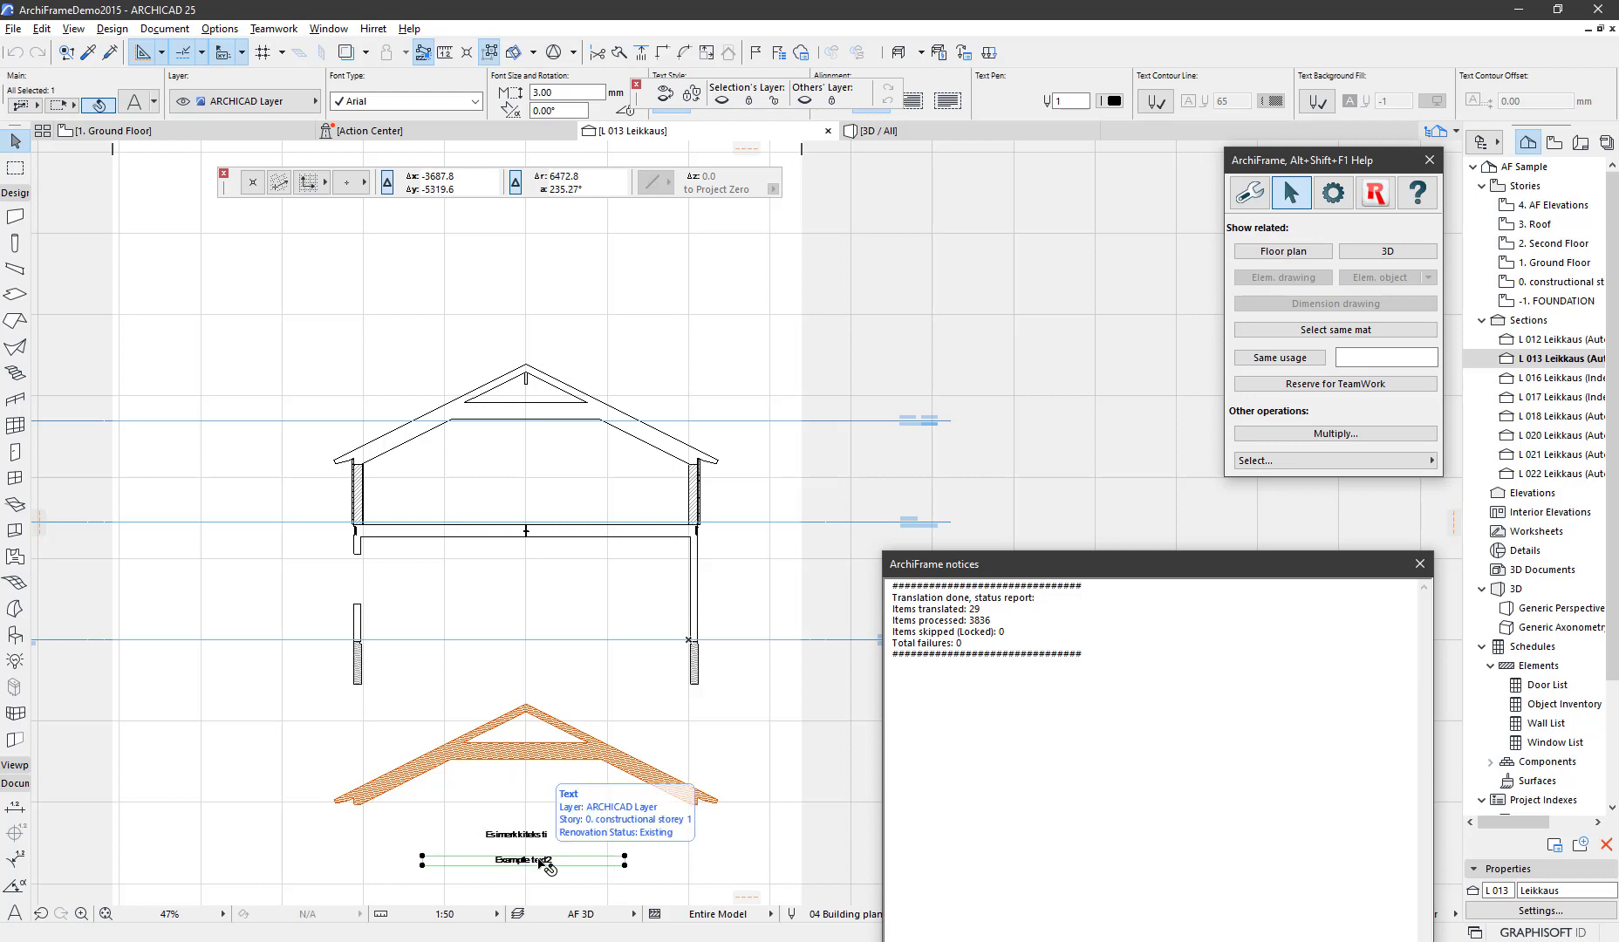
pyautogui.click(698, 893)
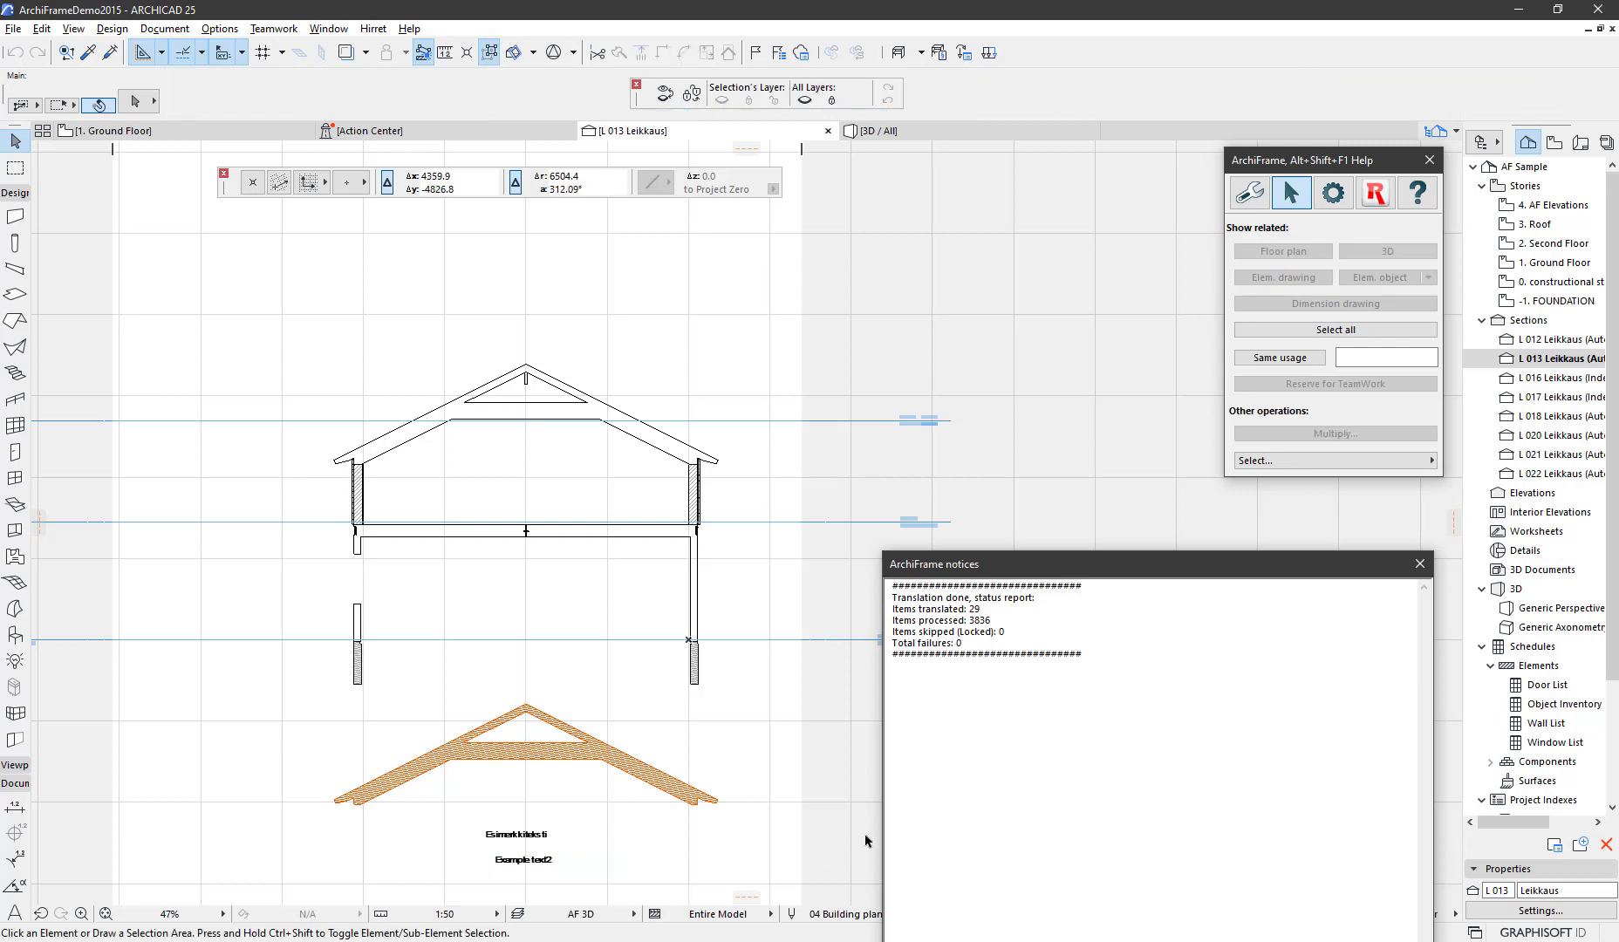
# Step: Open the 4. AF Elevations story and select the title block stamp of element A's drawing
pyautogui.doubleClick(1551, 207)
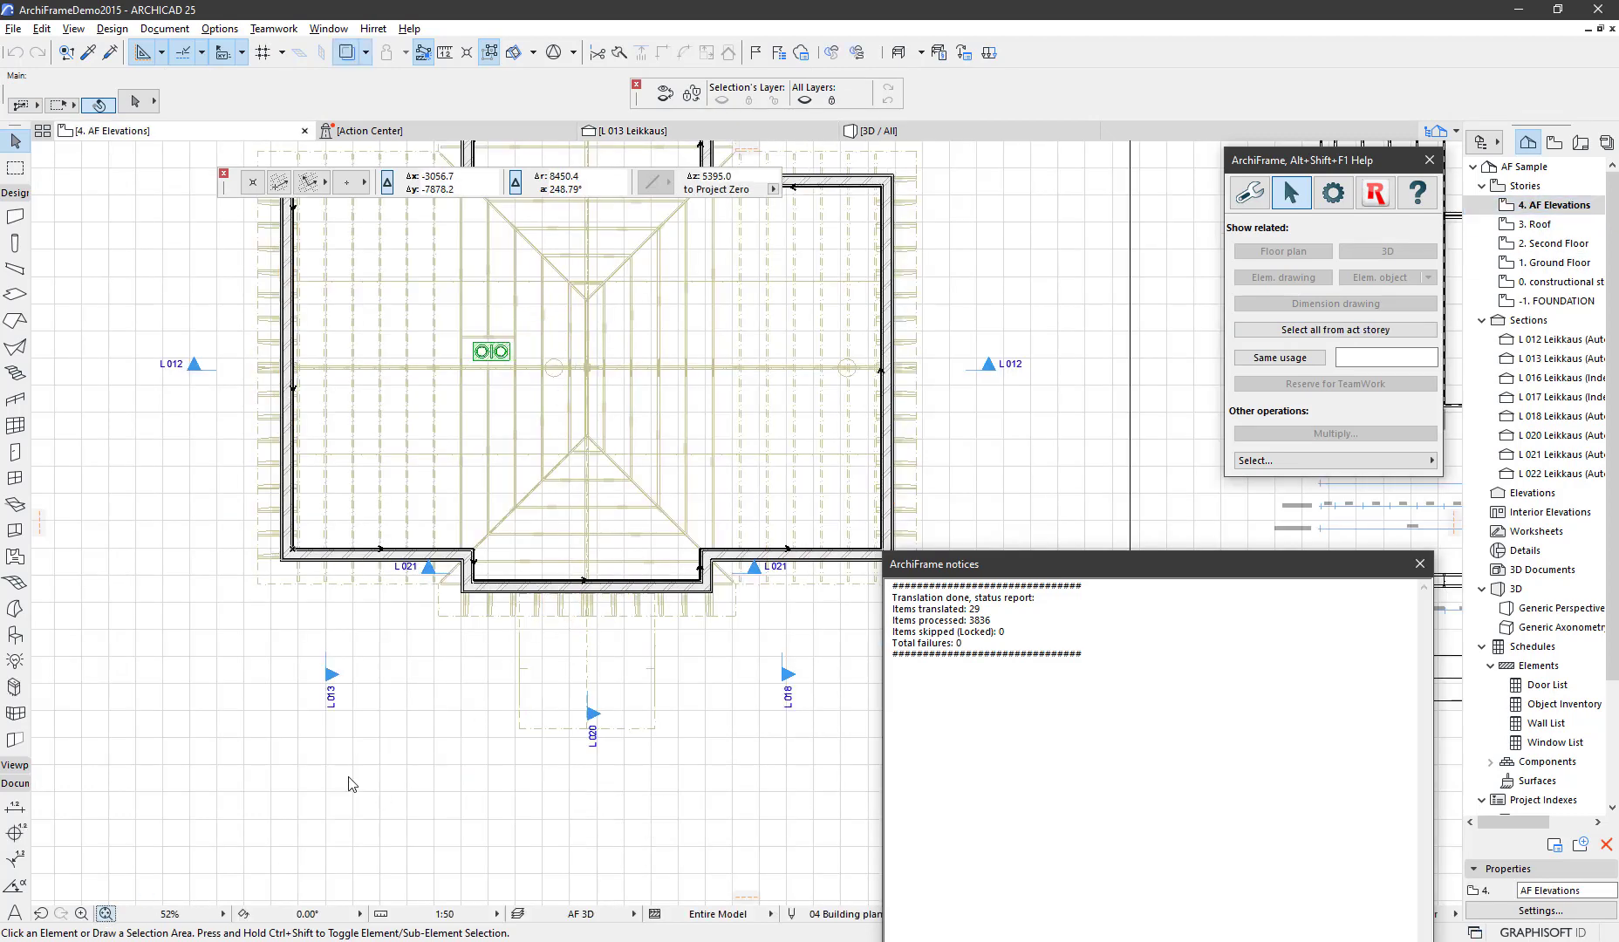
pyautogui.scroll(10, 598, 736)
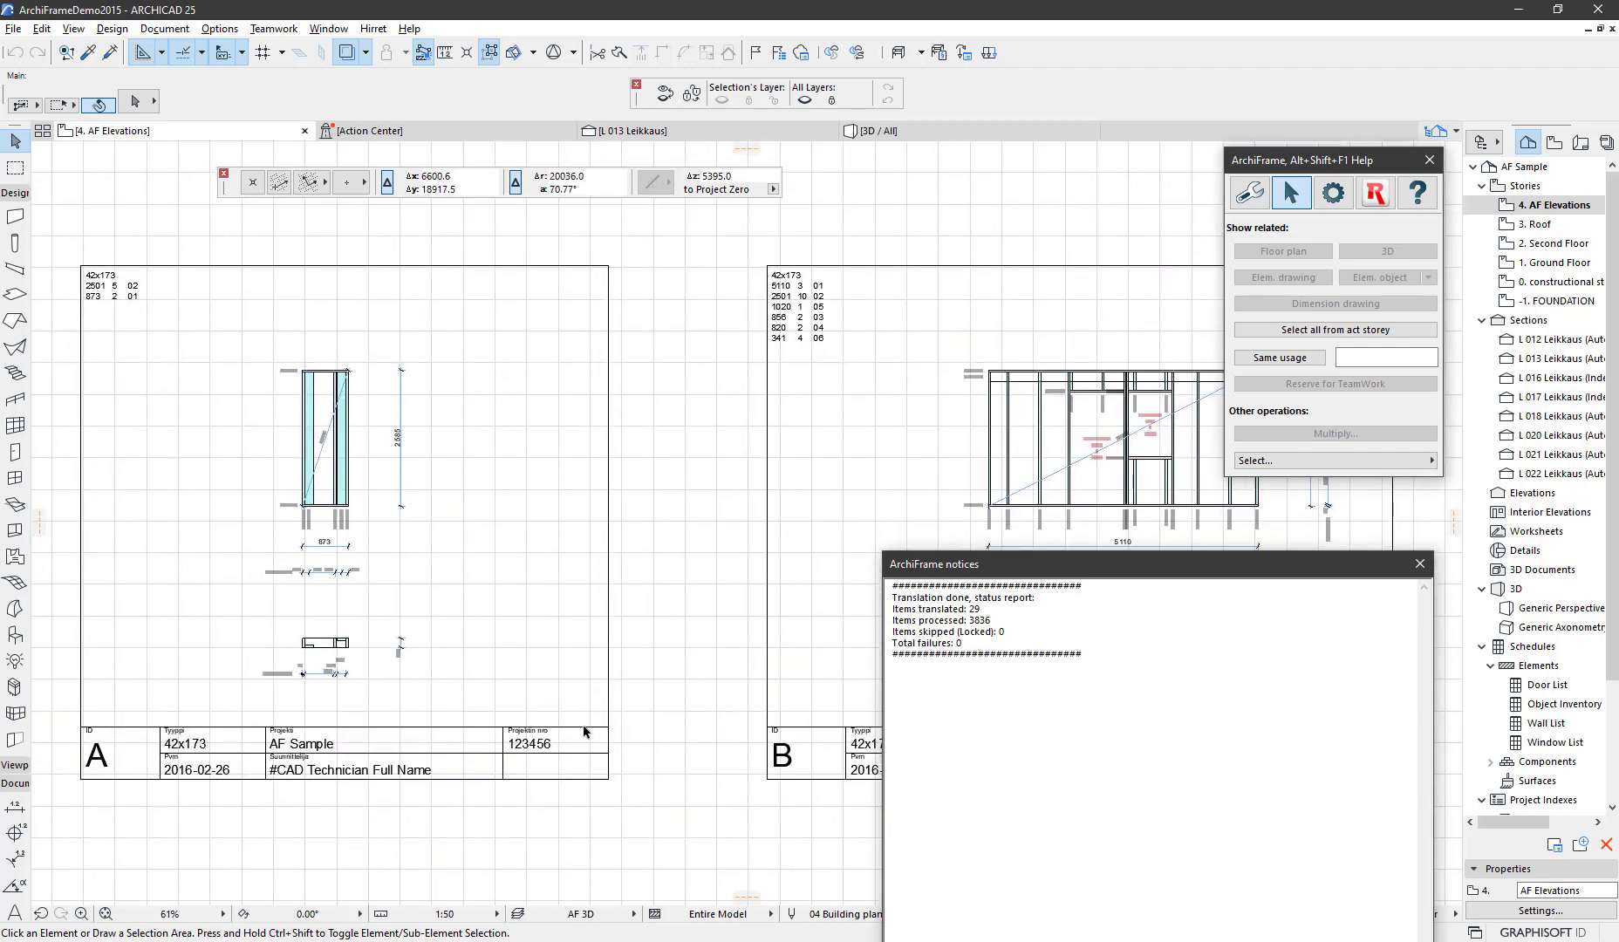
pyautogui.scroll(2, 583, 732)
pyautogui.moveTo(564, 732); pyautogui.dragTo(668, 707, button='middle')
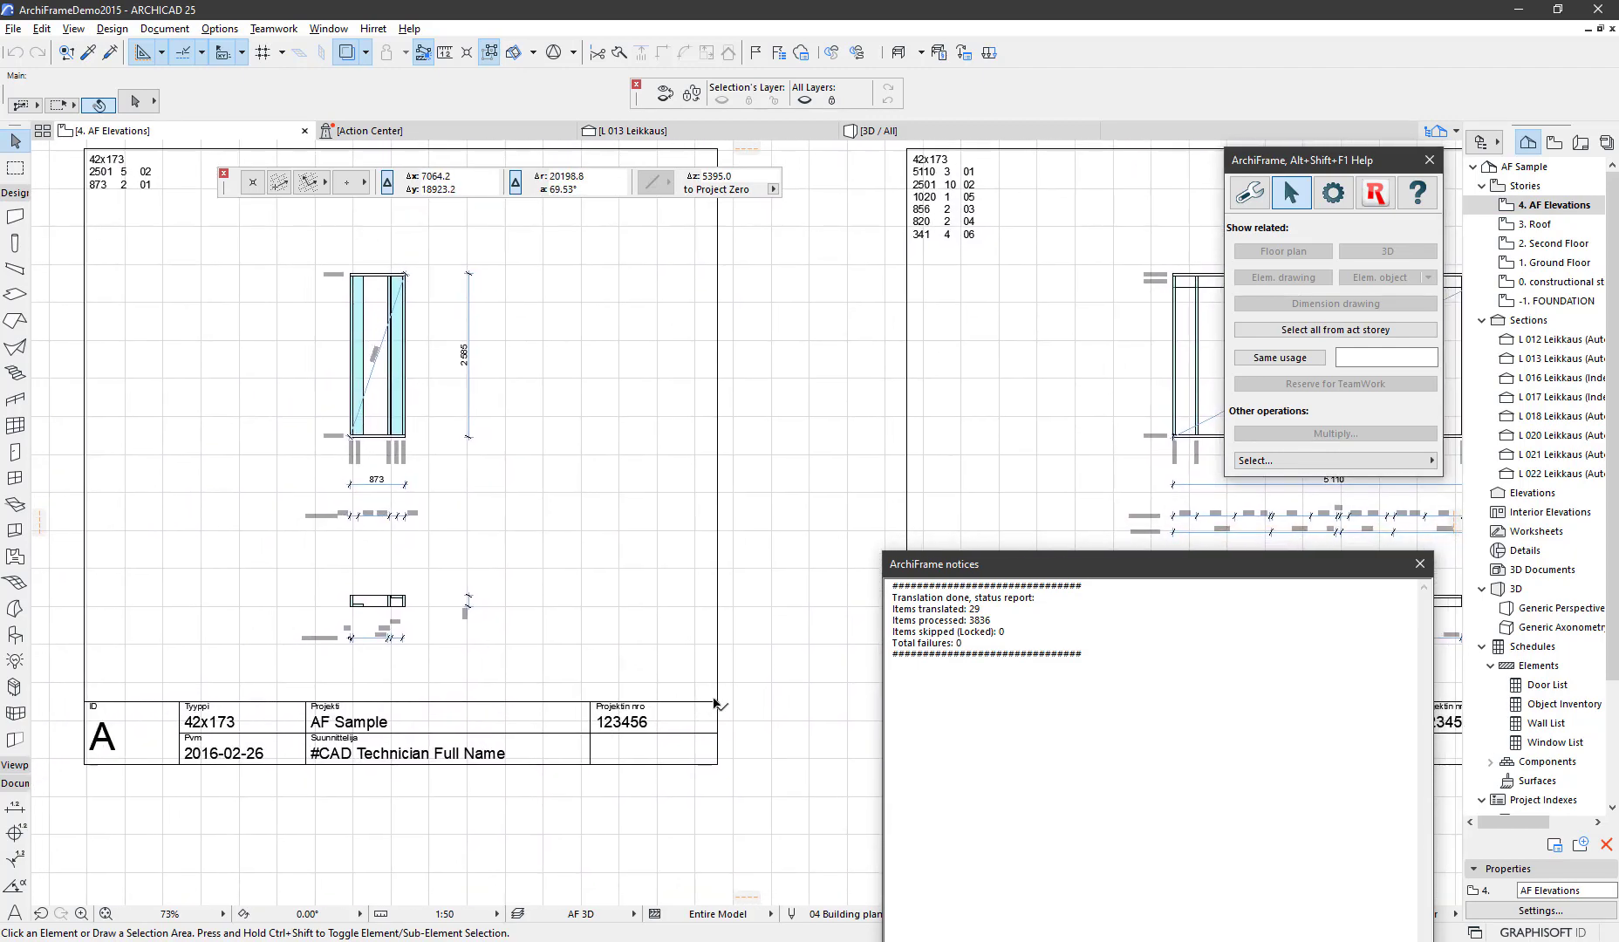
pyautogui.click(716, 702)
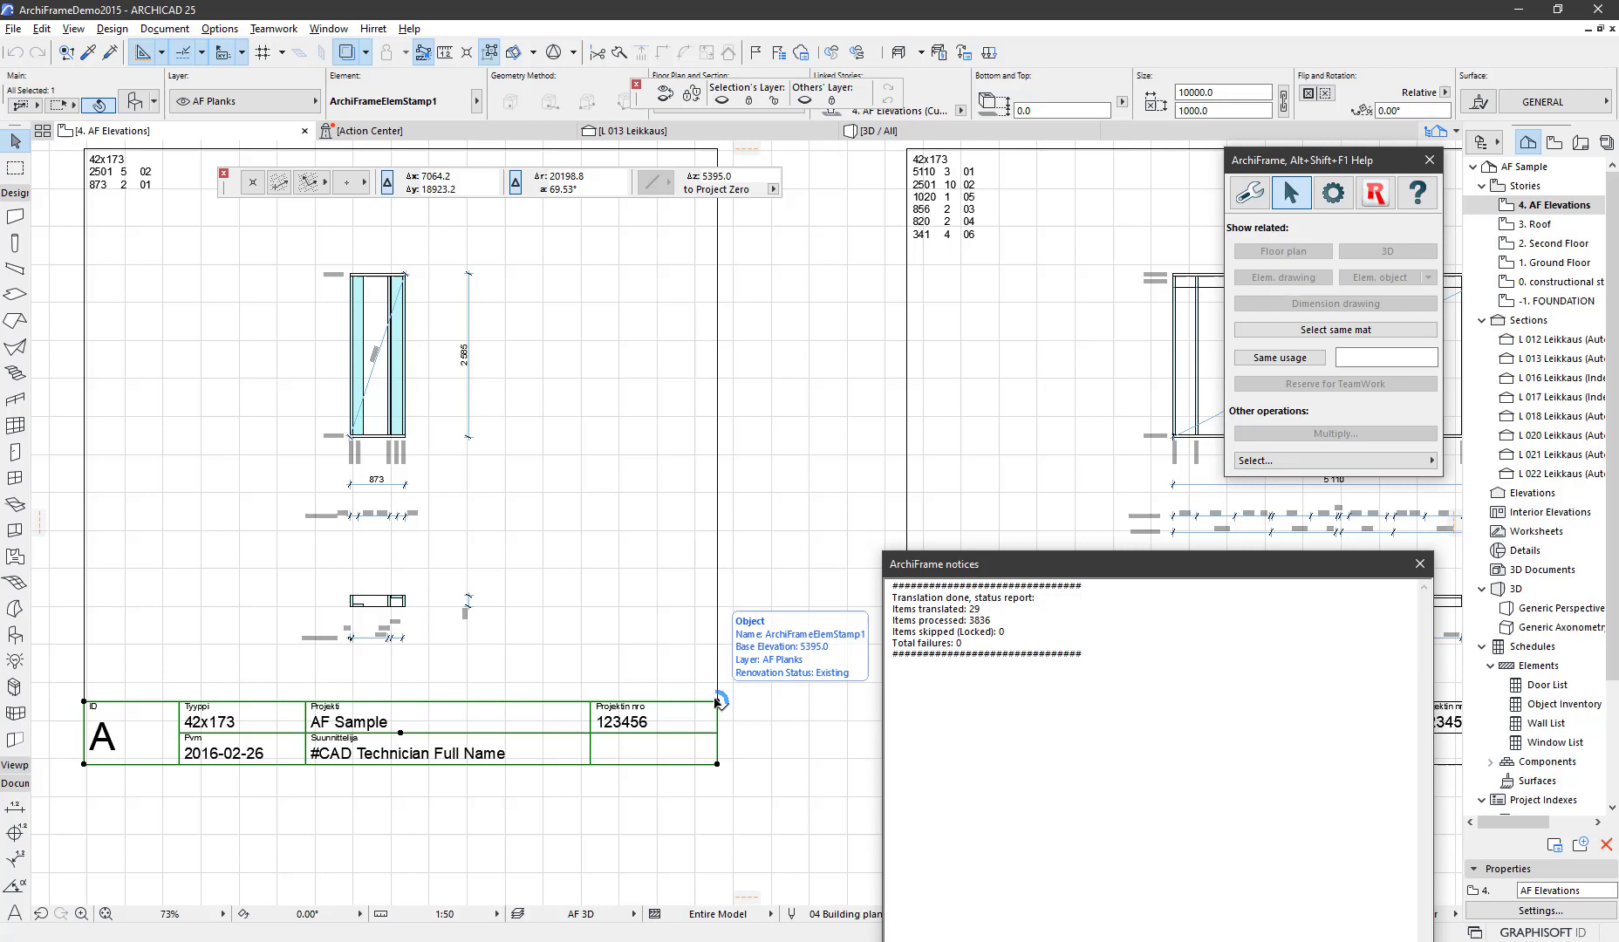
# Step: Close the translation report and run Find & replace texts on the selected stamp with source language Finnish and target language English
pyautogui.click(1421, 564)
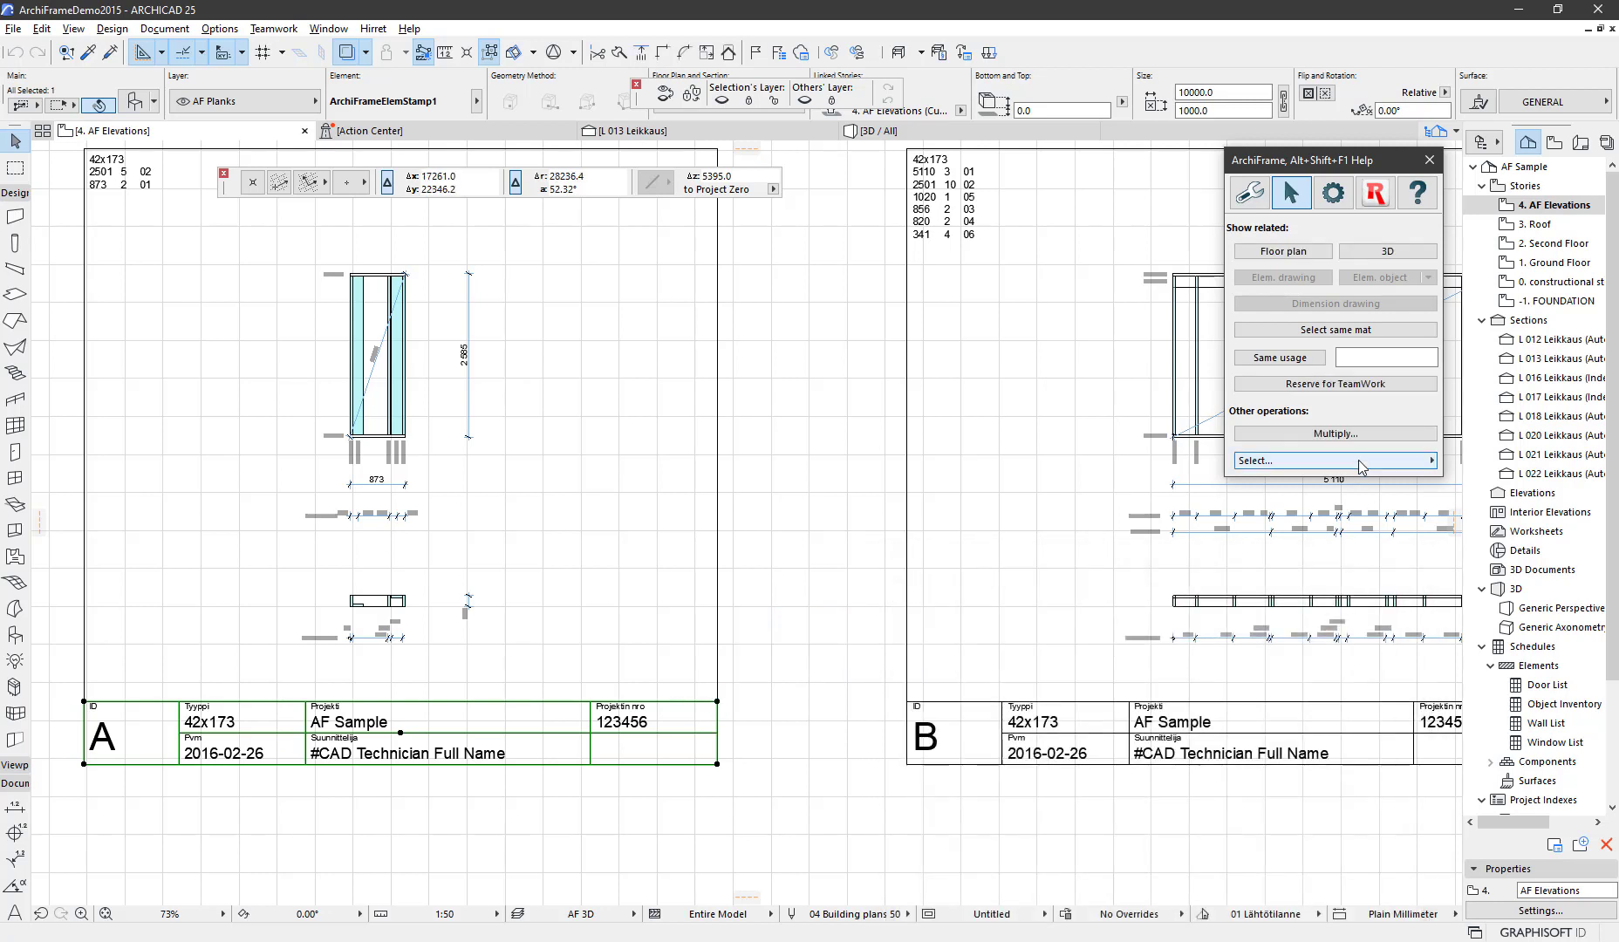
pyautogui.click(1363, 467)
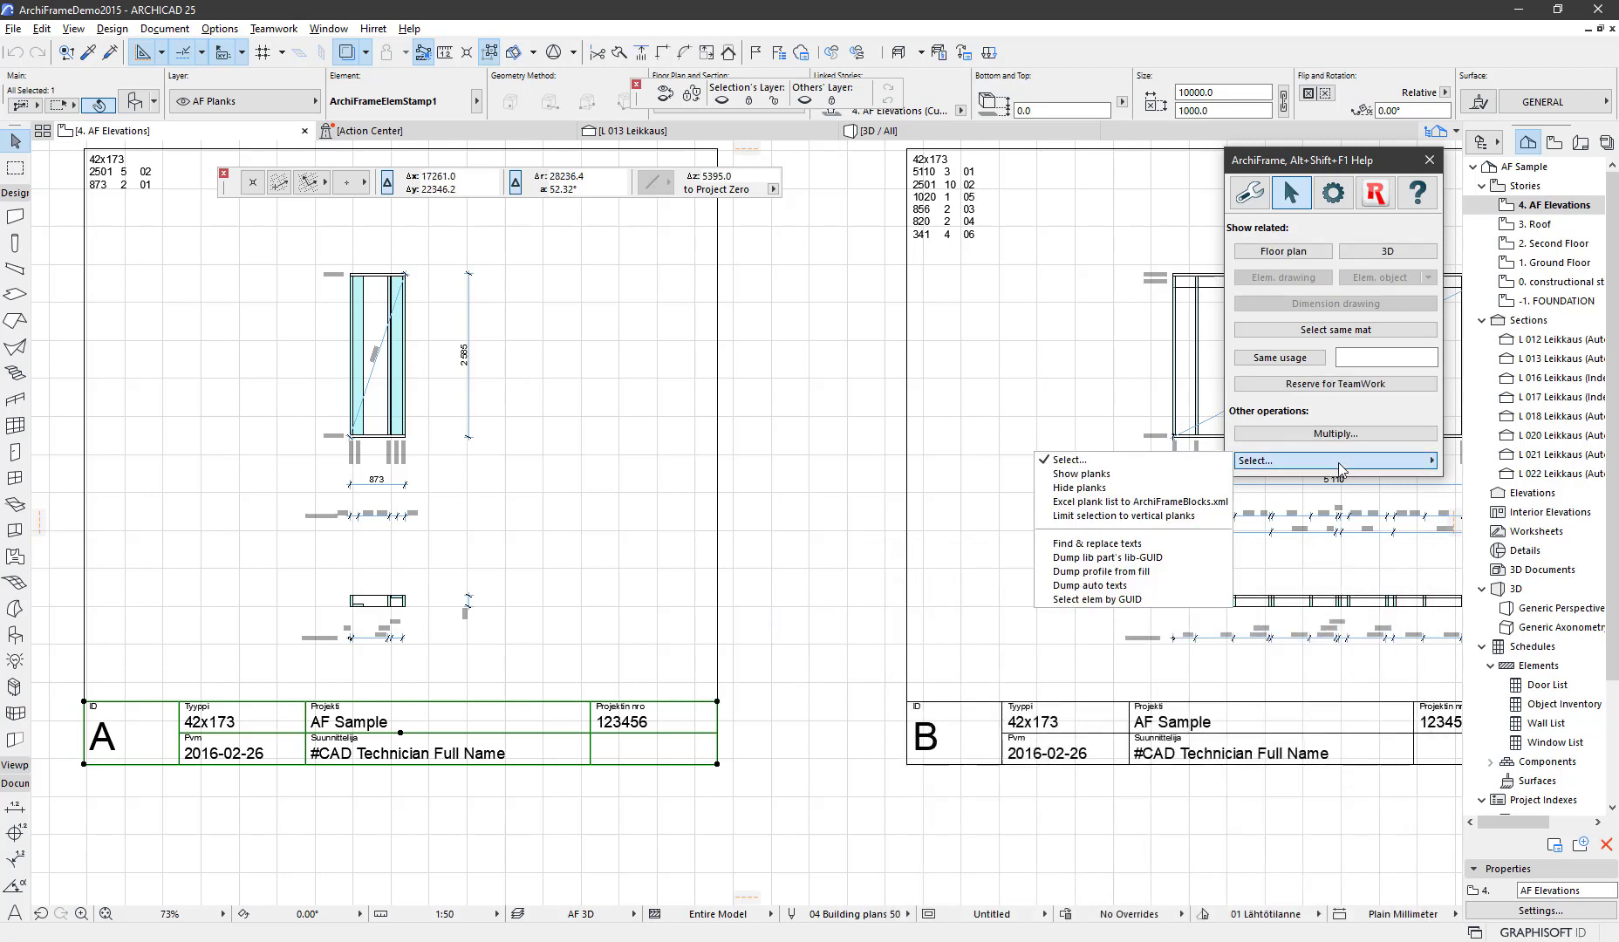
pyautogui.click(1176, 545)
pyautogui.click(754, 373)
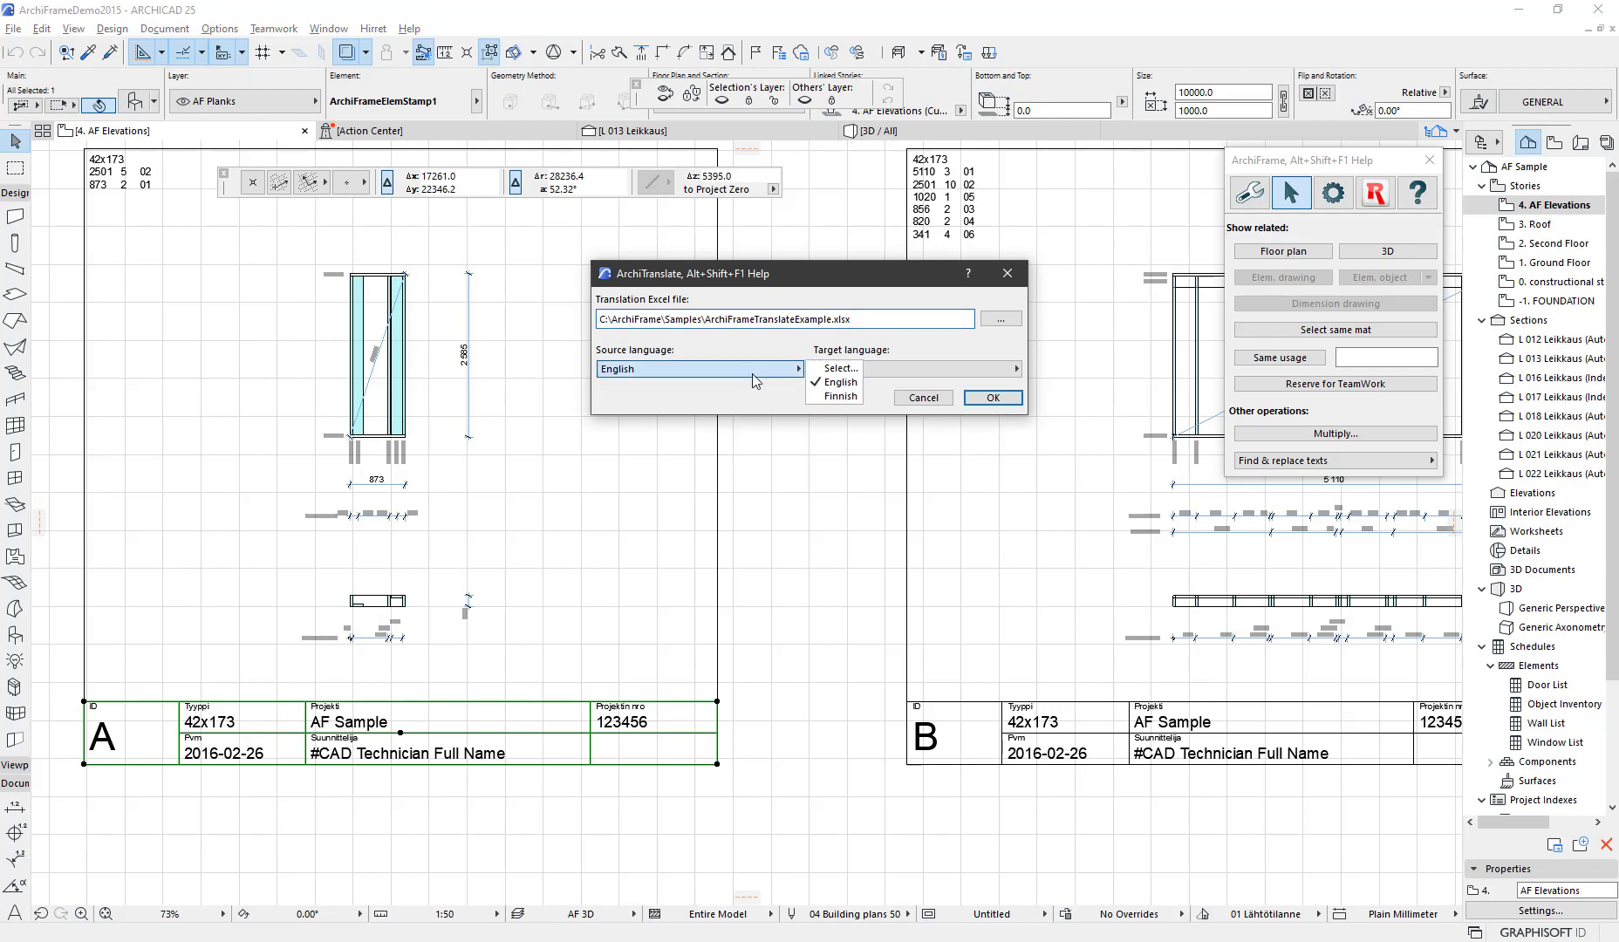
pyautogui.click(841, 396)
pyautogui.click(1012, 369)
pyautogui.click(1058, 382)
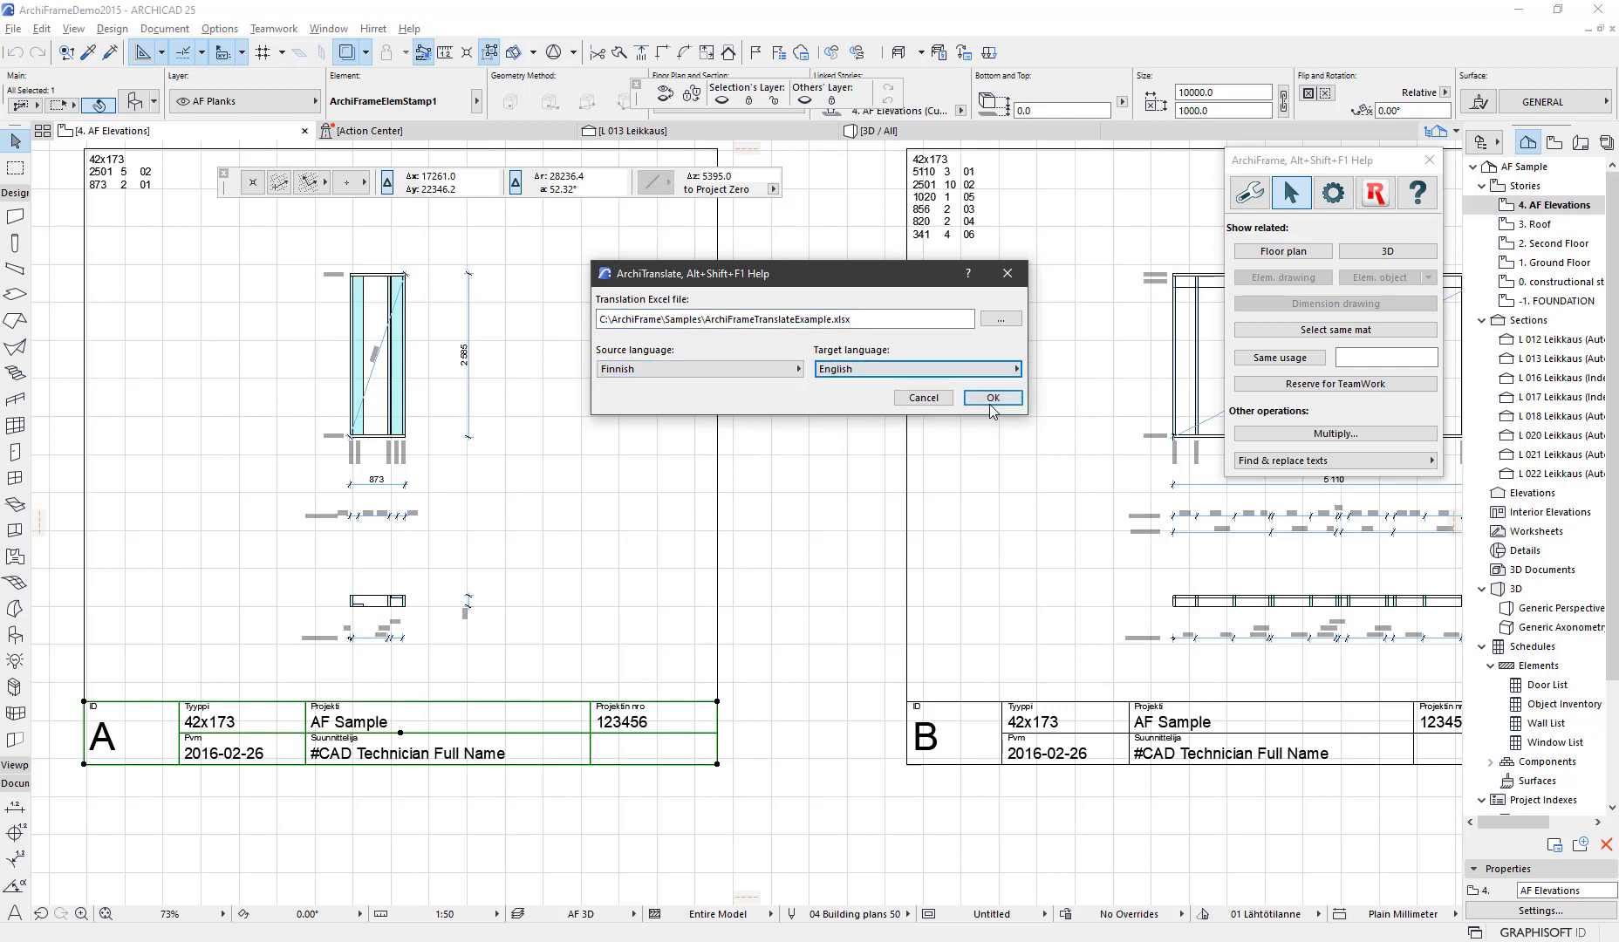
pyautogui.click(993, 398)
# Step: Examine the translated labels in element A's title block and close the translation report covering it
pyautogui.scroll(2, 187, 759)
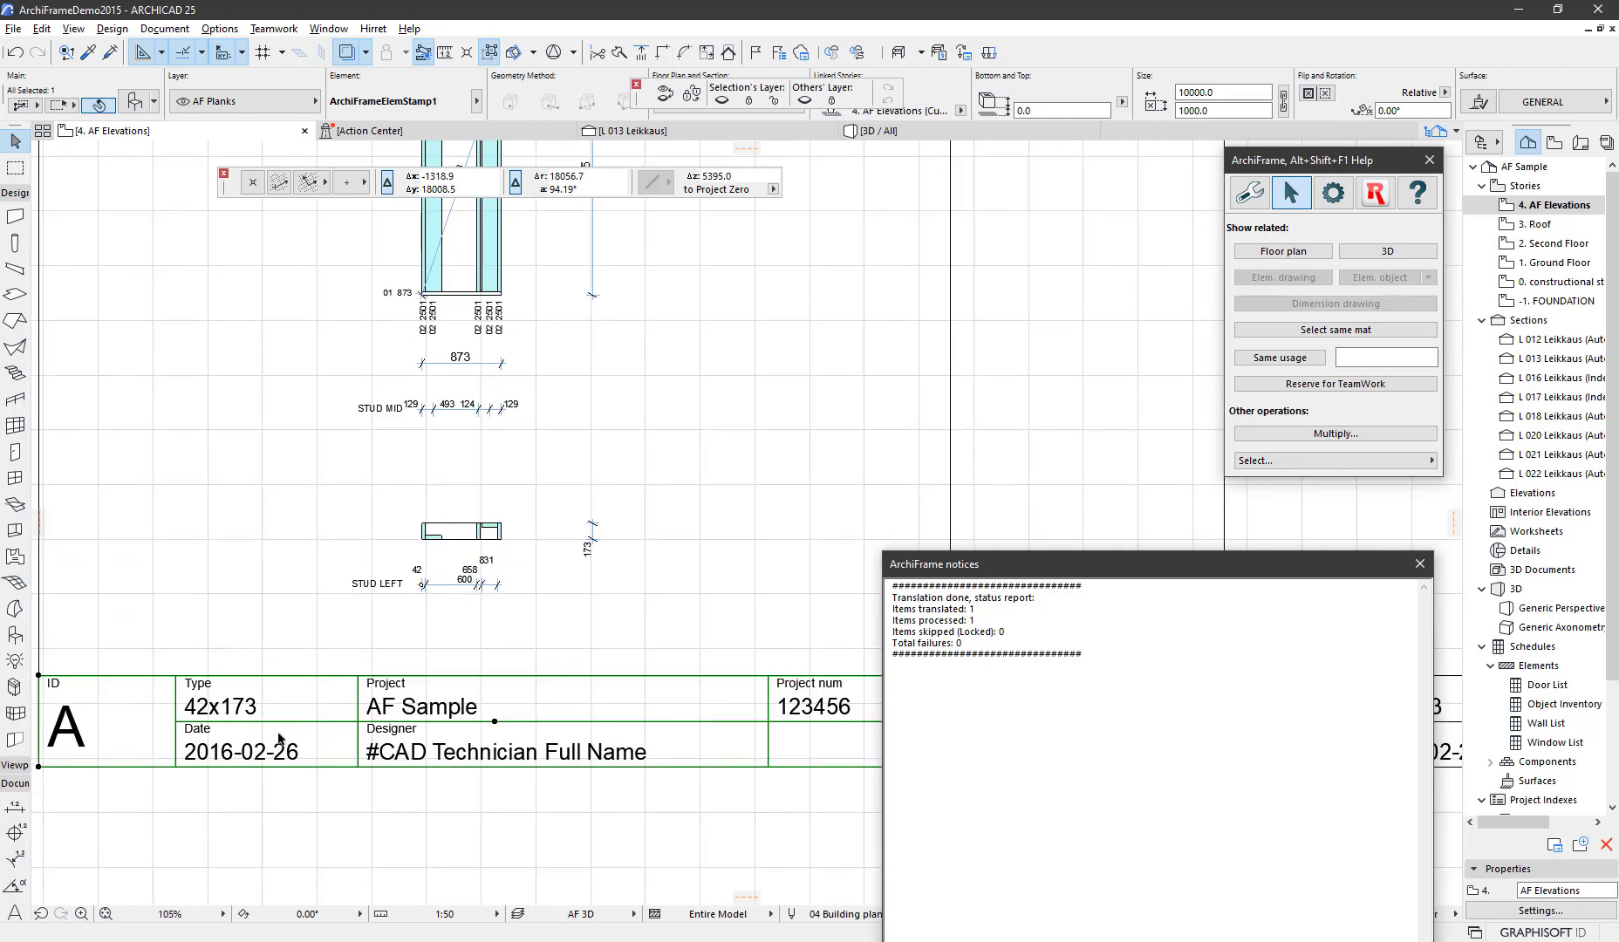
pyautogui.moveTo(954, 566); pyautogui.dragTo(994, 555)
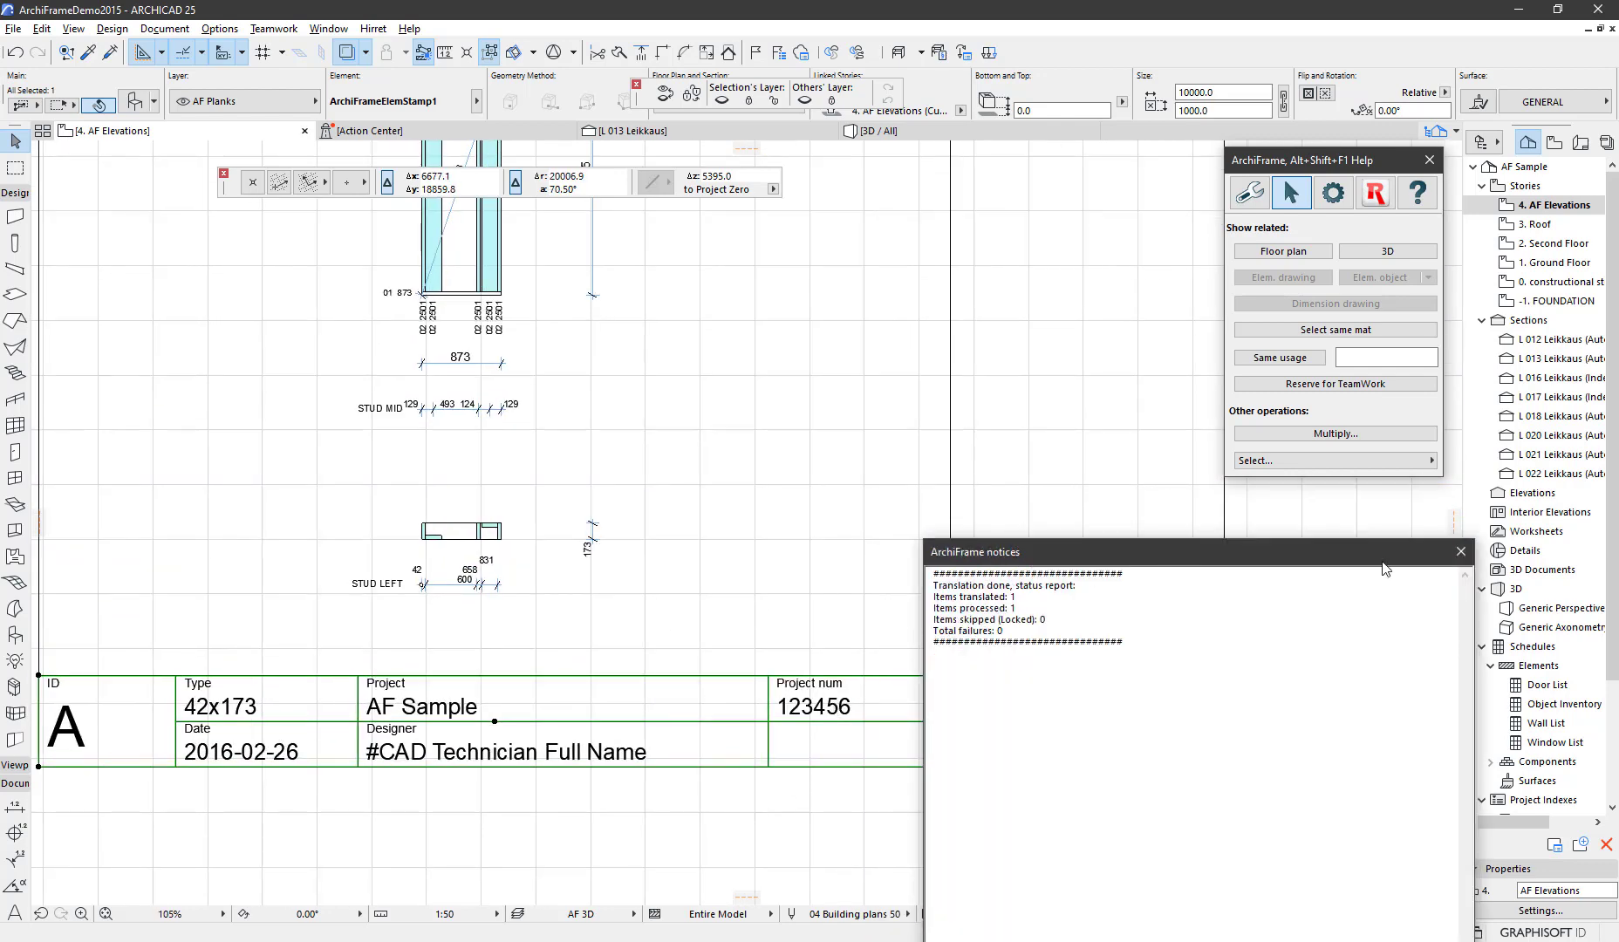
pyautogui.click(1461, 557)
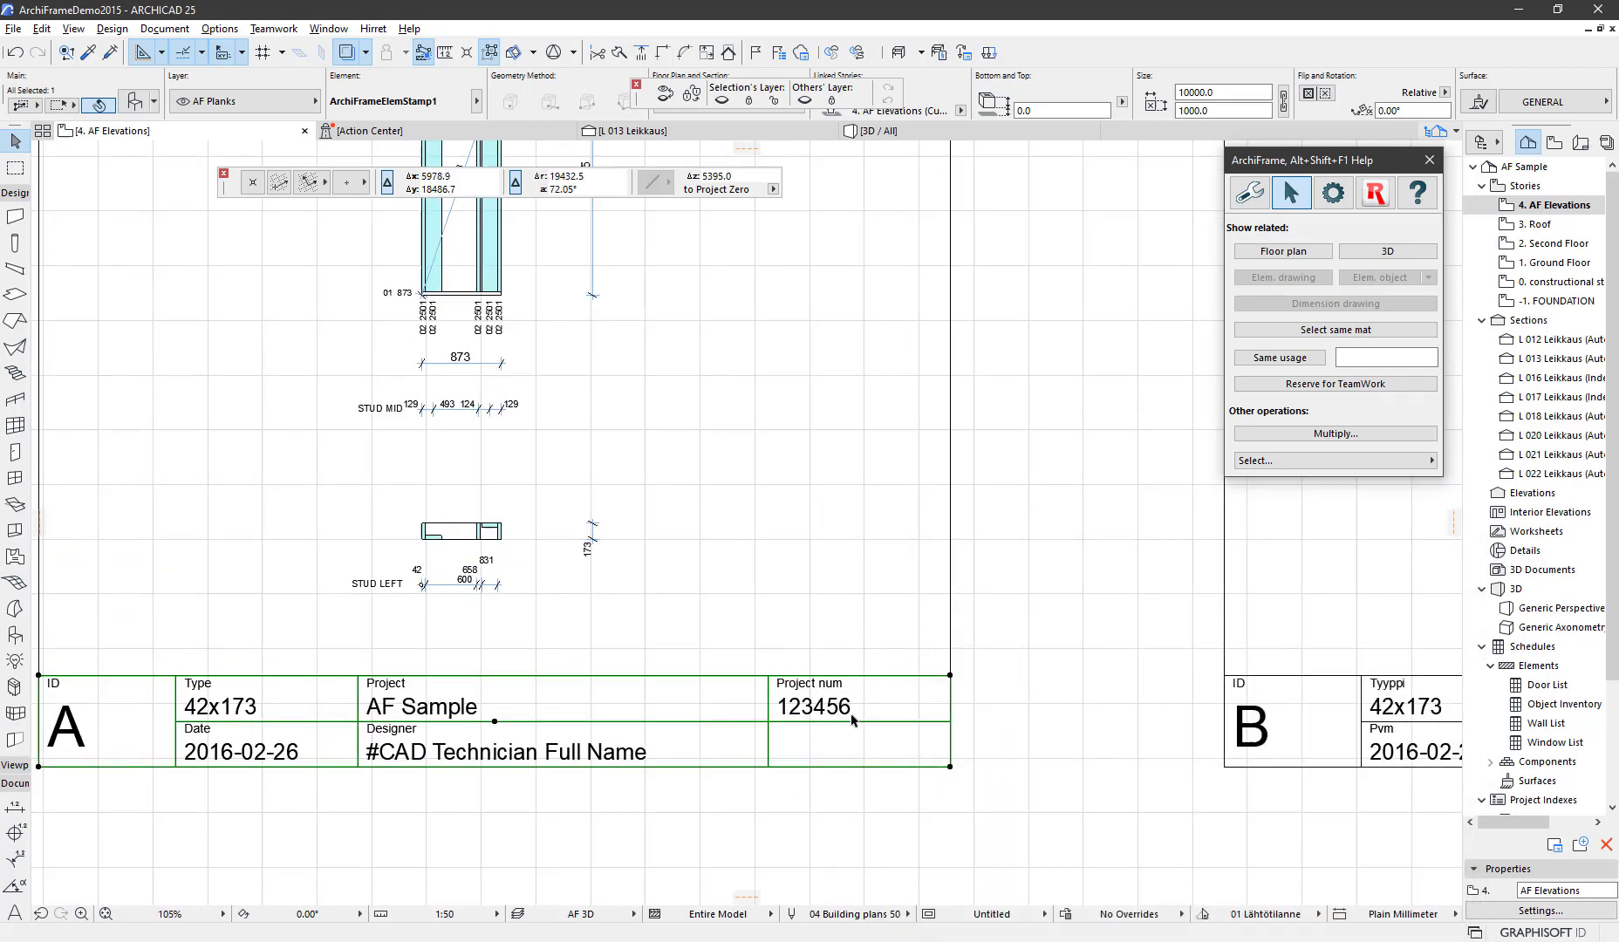
pyautogui.moveTo(664, 685); pyautogui.dragTo(754, 658, button='middle')
# Step: Switch to Notepad++, locate ArchiFrameTranslateLua.lua in File Explorer's C:\ArchiFrame\data folder, and return to the open script
pyautogui.hotkey('alt', 'Tab')
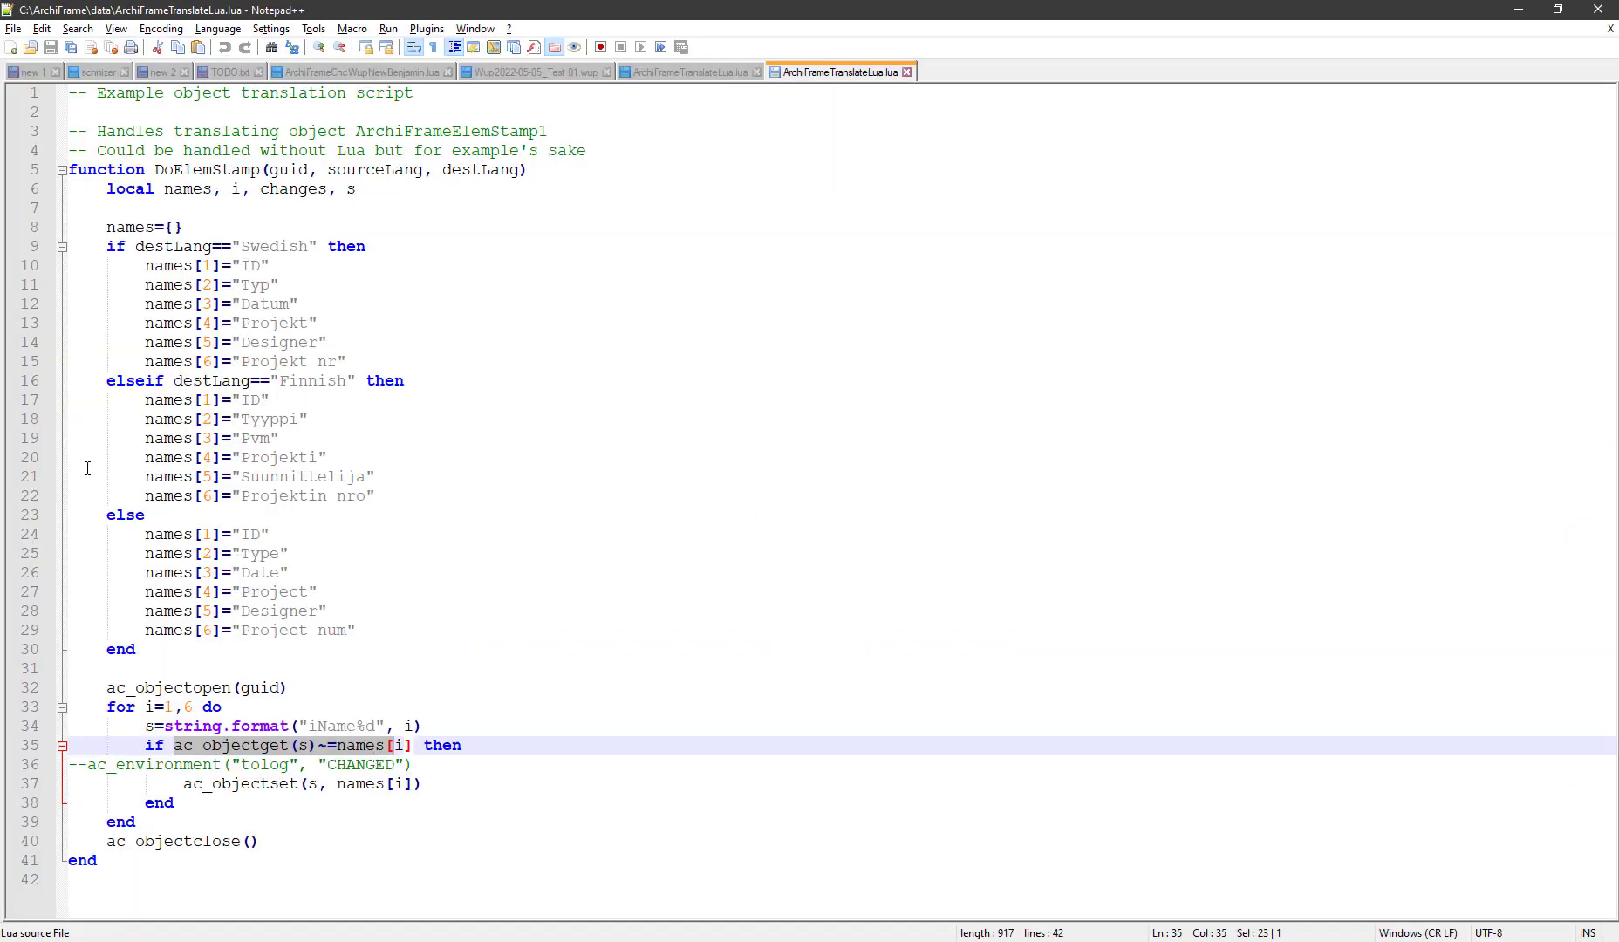
pyautogui.click(0, 367)
pyautogui.click(91, 380)
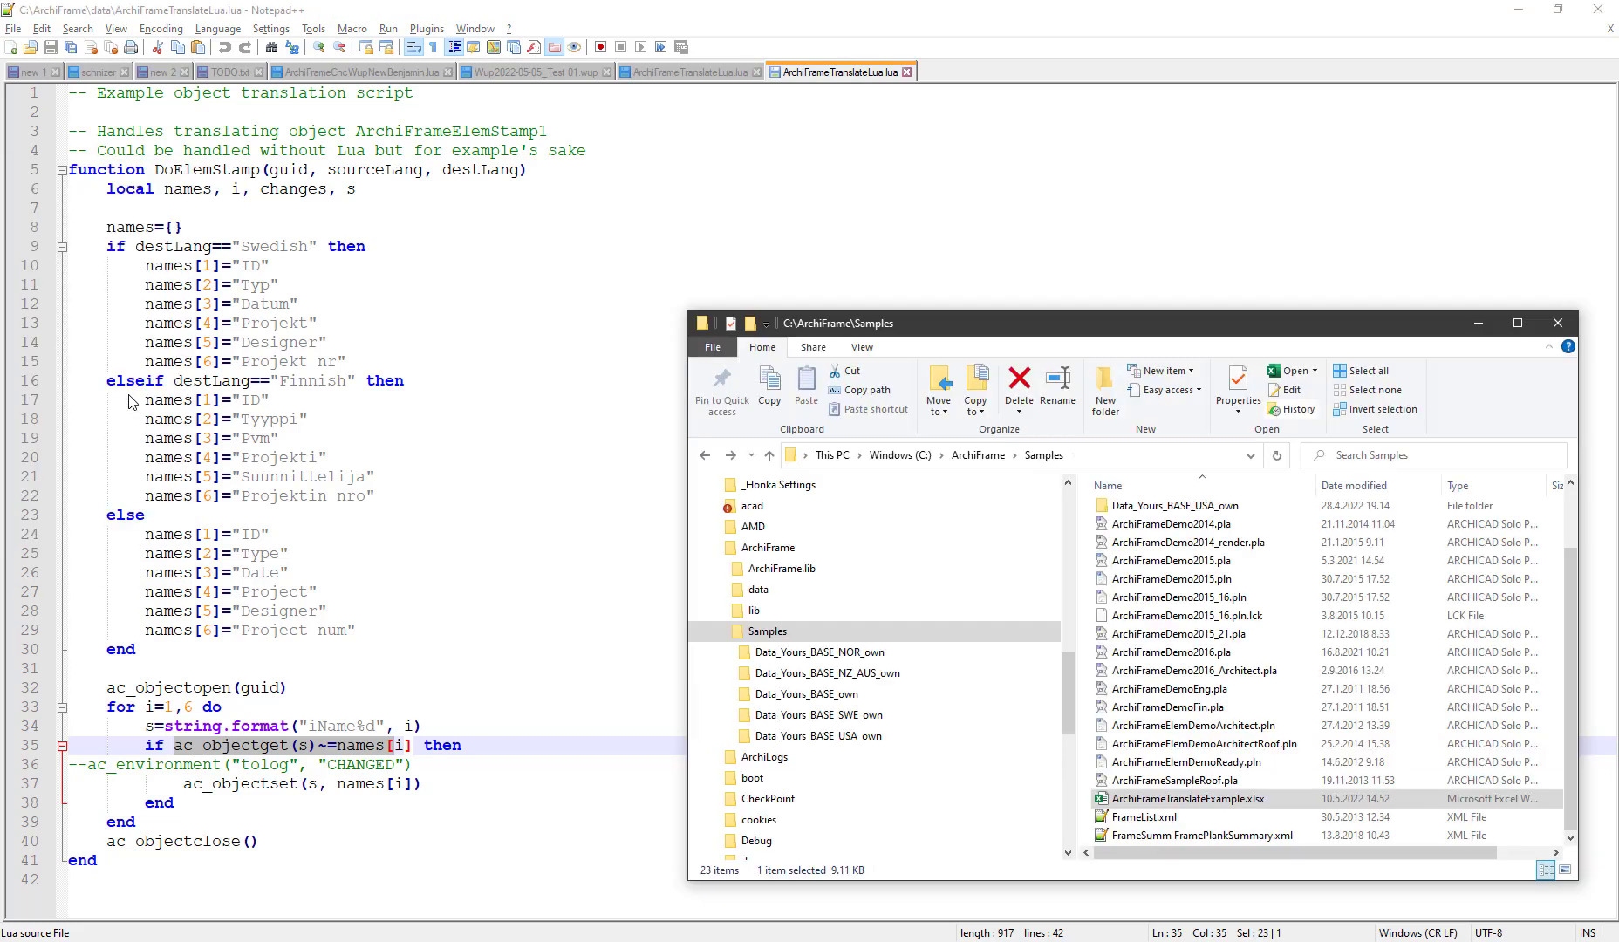
pyautogui.click(773, 594)
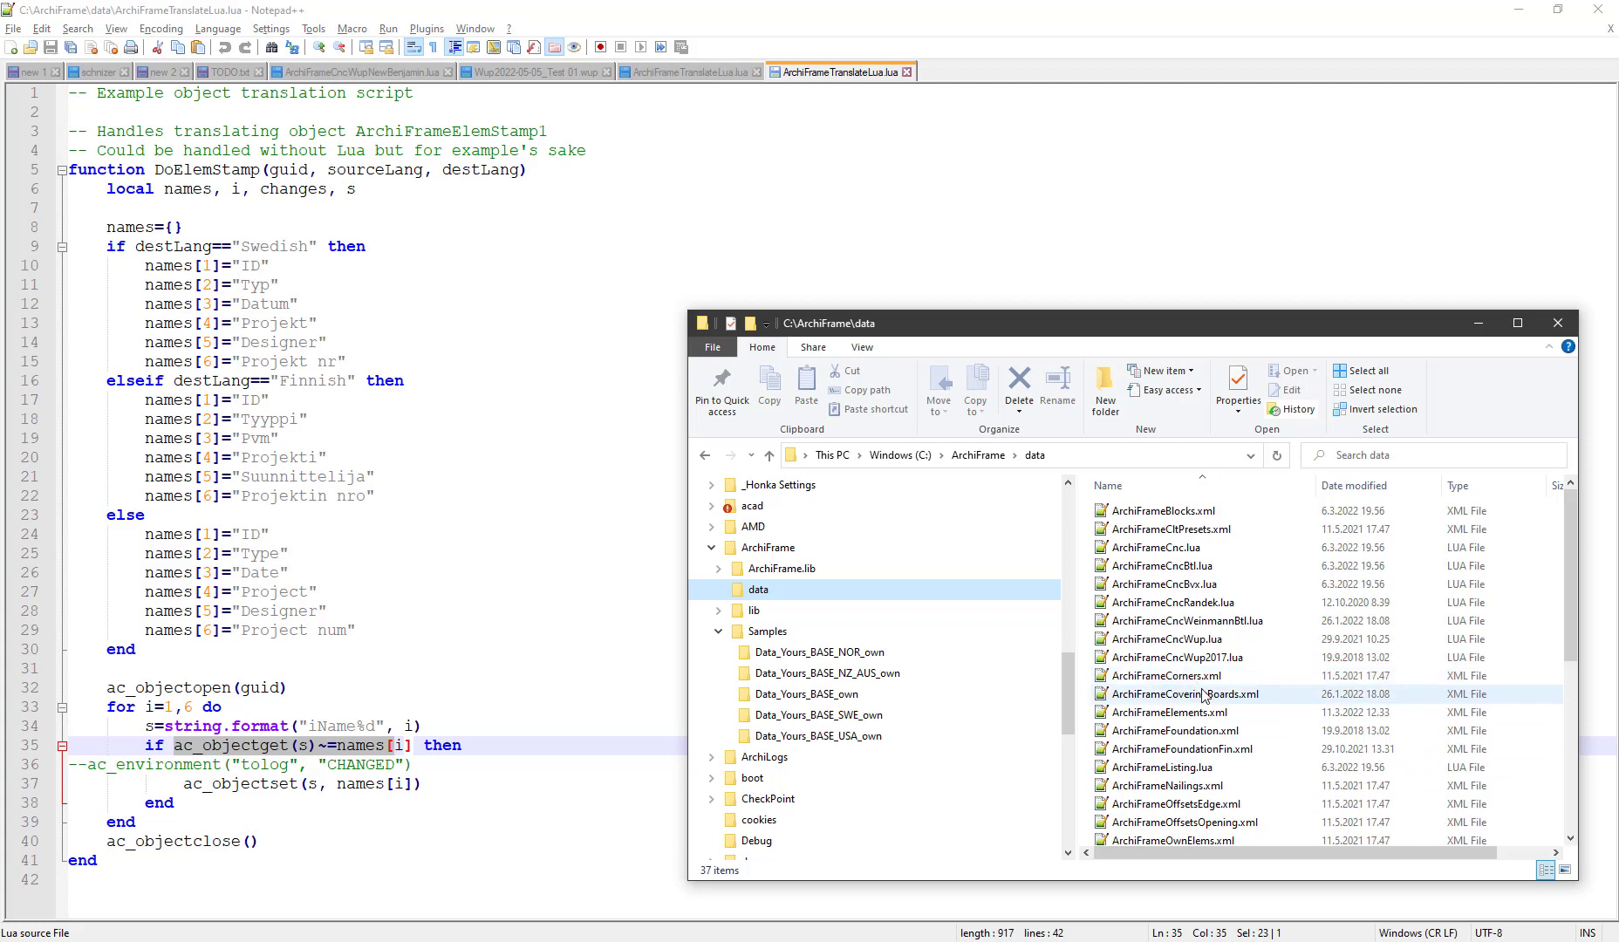
pyautogui.scroll(-2, 1220, 789)
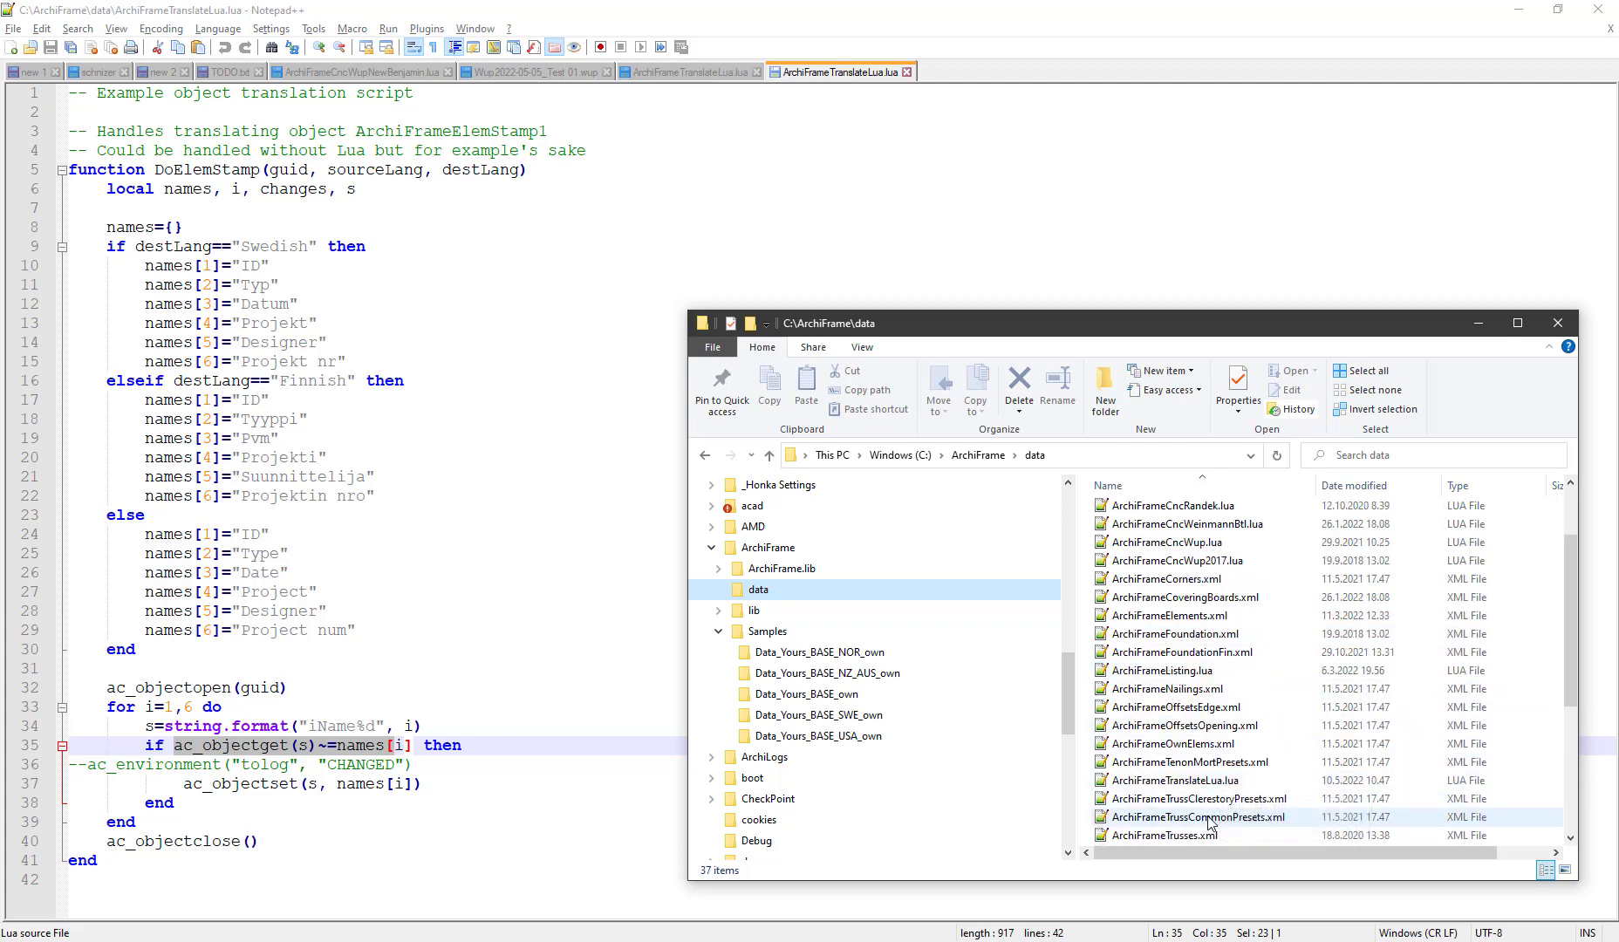
pyautogui.click(1220, 785)
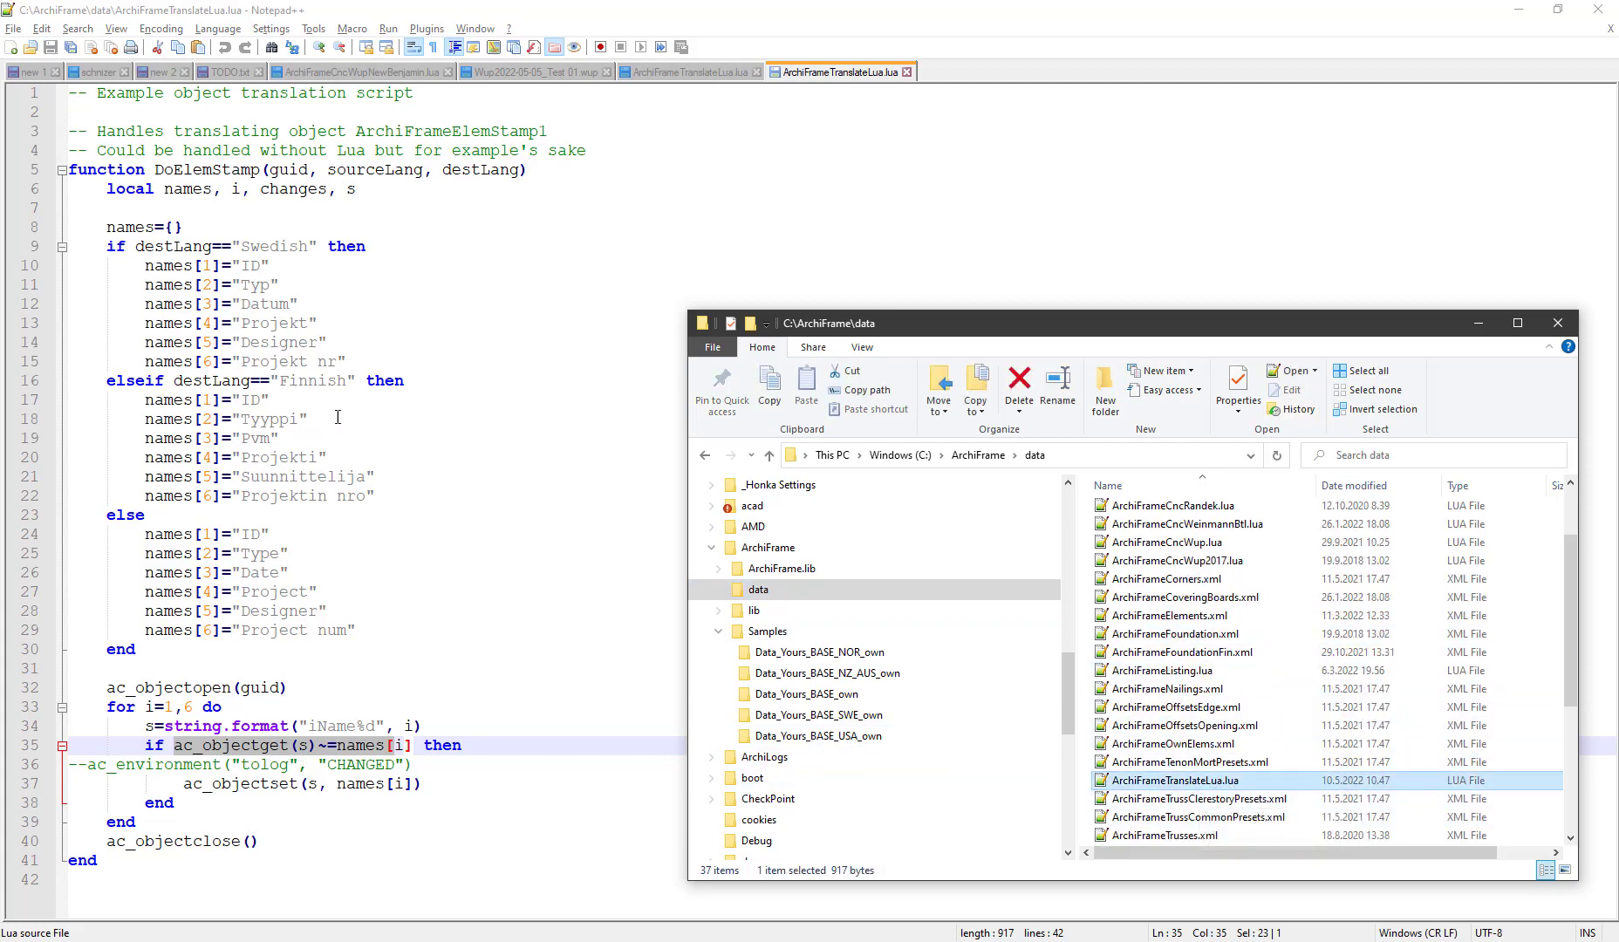
pyautogui.click(184, 152)
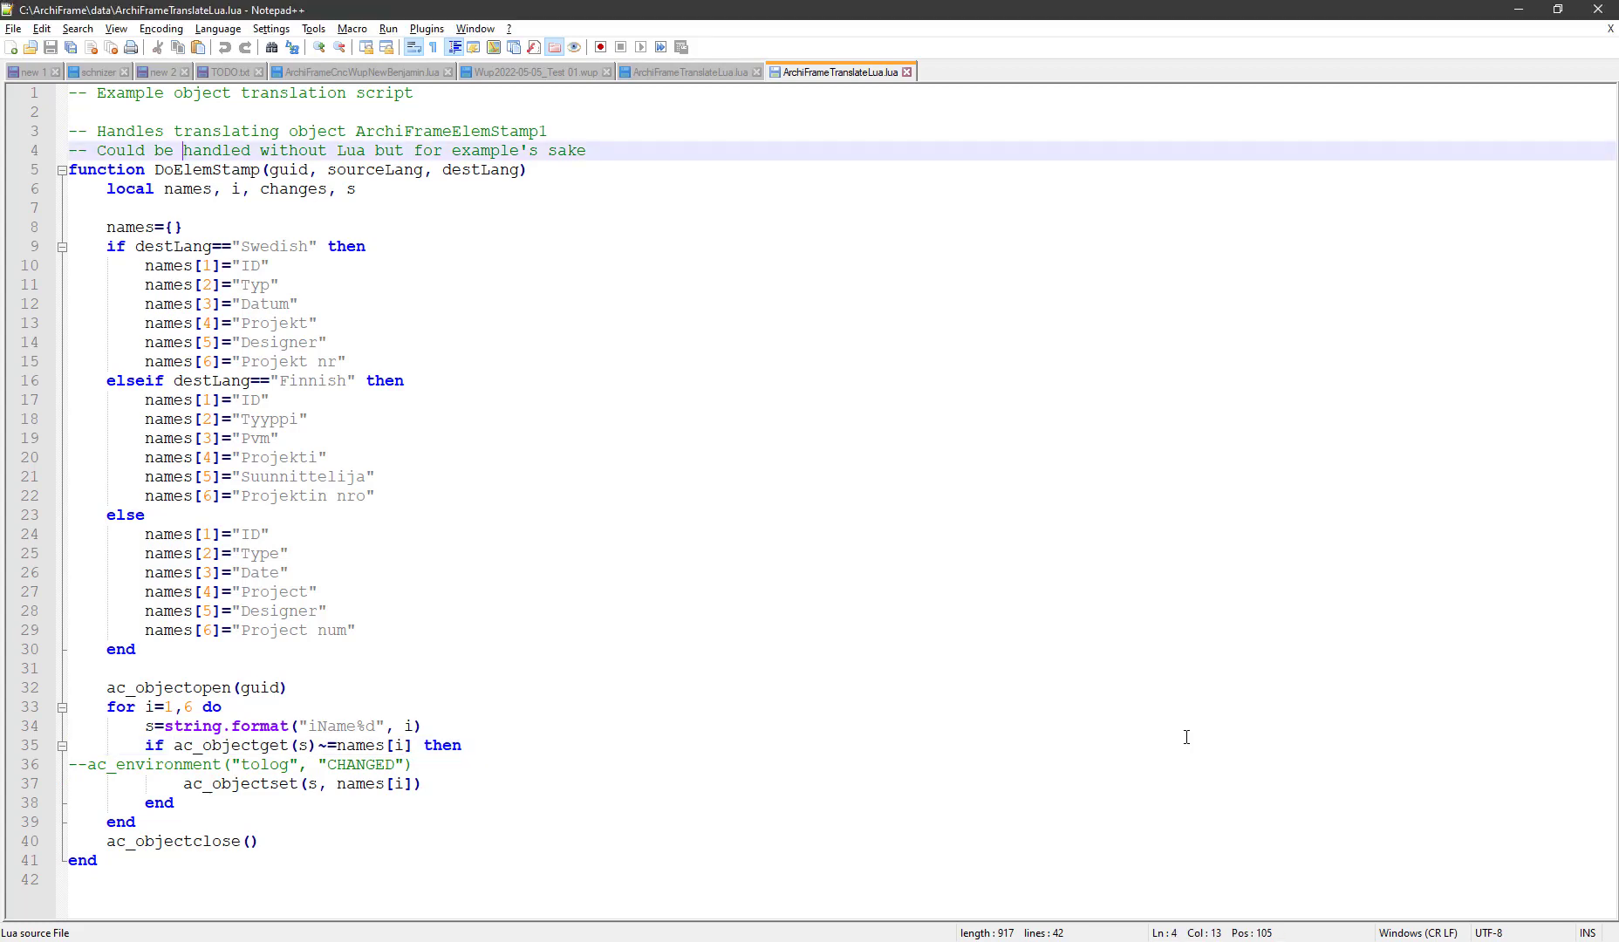